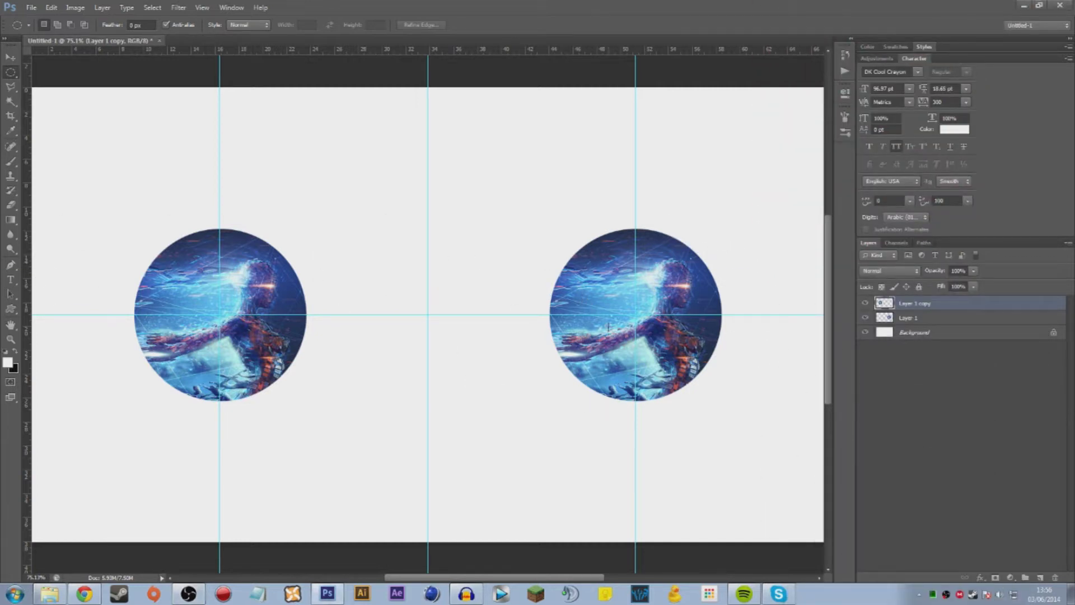
Step: Bring up the layer context menu for the Layer 1 copy circle
{"action": "right_click", "coordinate": [933, 305]}
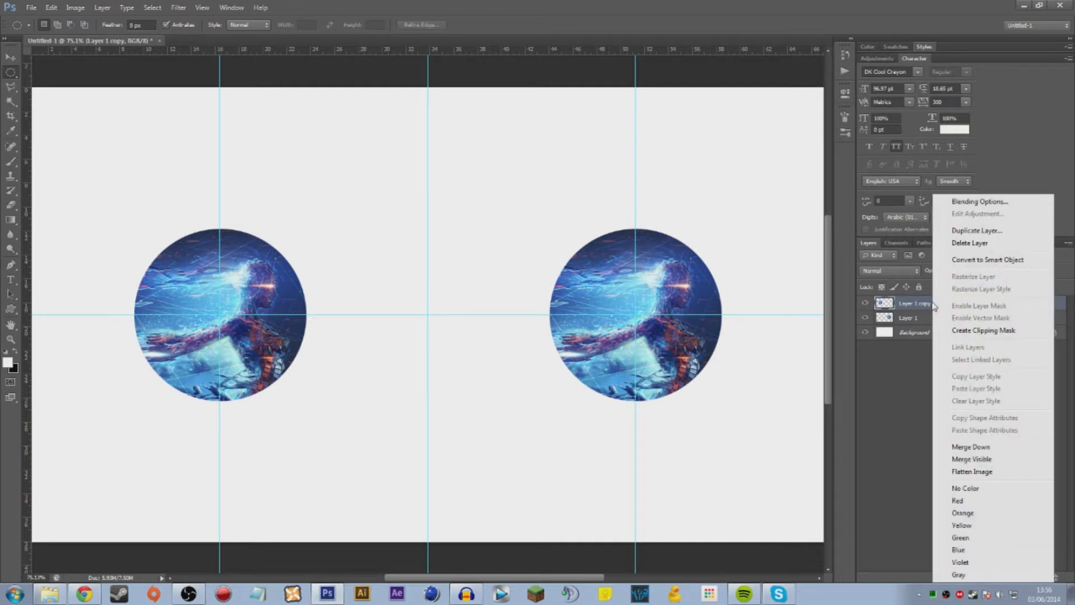
Step: Convert Layer 1 copy to a smart object, deselect, and switch to the Rectangular Marquee tool
{"action": "left_click", "coordinate": [979, 261]}
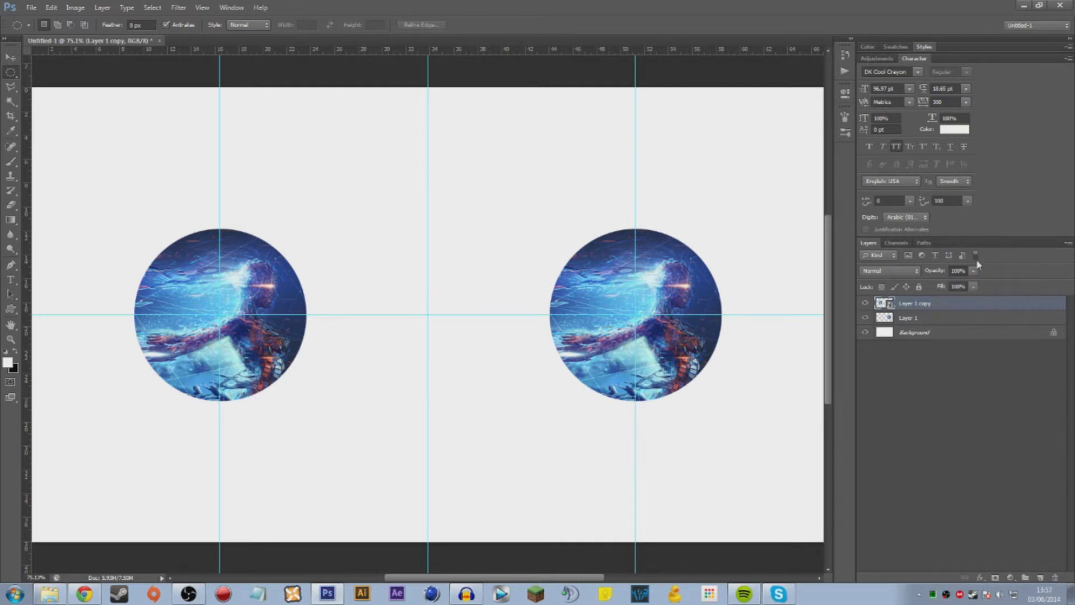
{"action": "key", "text": "ctrl+d"}
{"action": "left_click", "coordinate": [12, 73]}
{"action": "left_click", "coordinate": [73, 70]}
Step: Toggle the right circle's visibility and select Layer 1 together with the smart object
{"action": "left_click", "coordinate": [864, 318]}
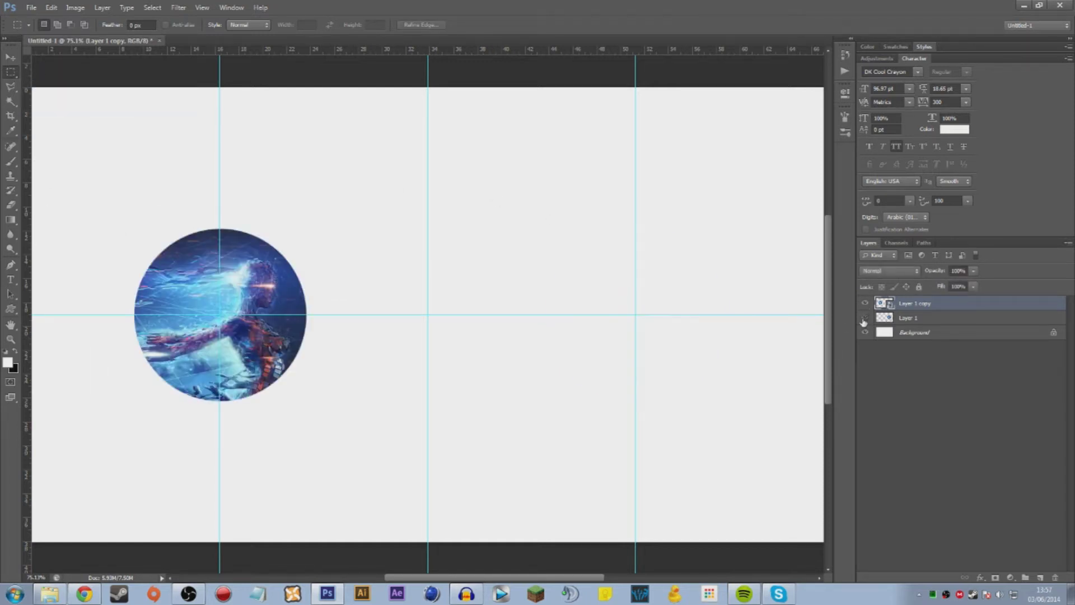
{"action": "left_click", "coordinate": [864, 317]}
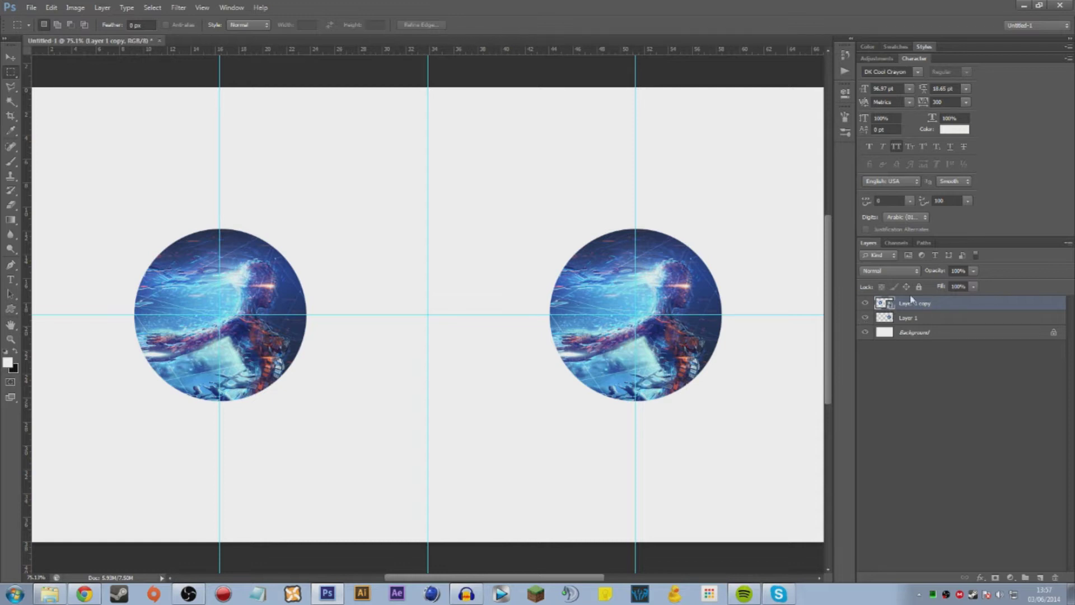
{"action": "left_click", "coordinate": [910, 317], "text": "shift"}
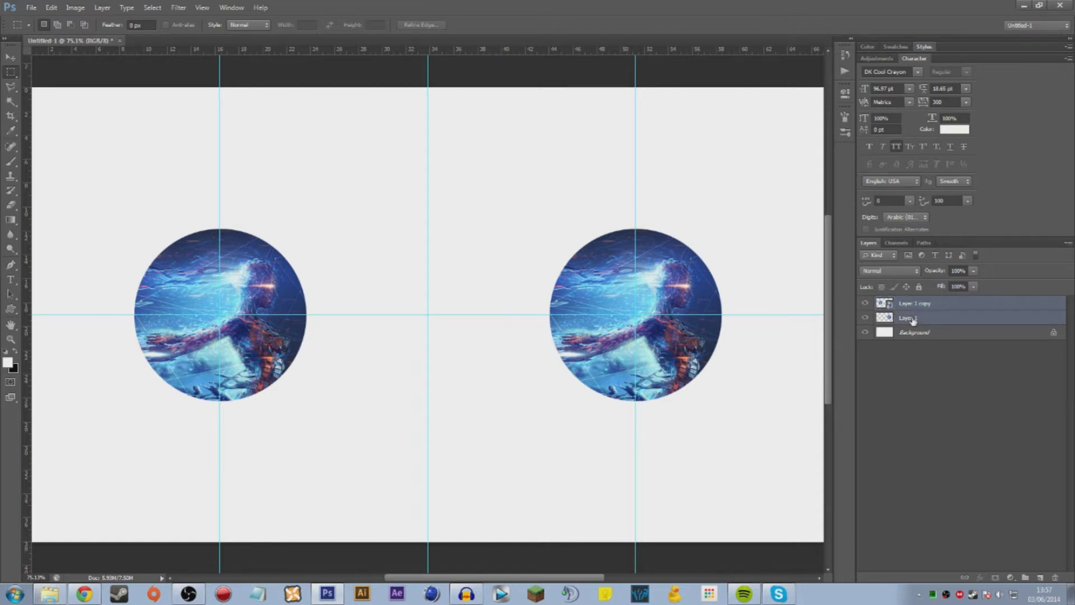
Step: Free-transform both circles, shrinking them toward the centre, and commit
{"action": "key", "text": "ctrl+t"}
{"action": "left_click_drag", "start_coordinate": [723, 228], "coordinate": [490, 300]}
{"action": "key", "text": "Return"}
{"action": "key", "text": "m"}
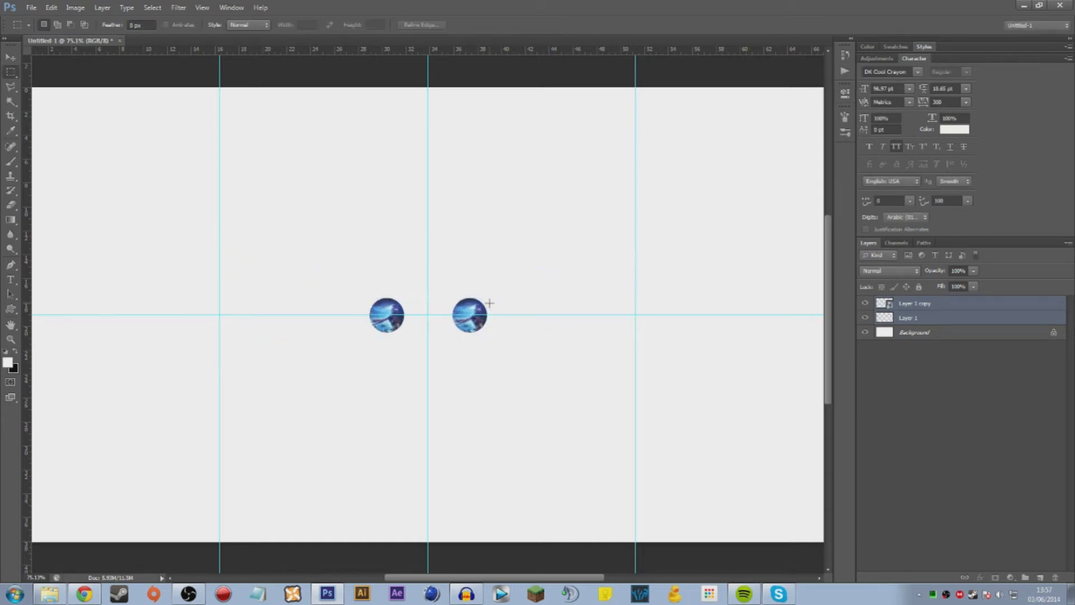
{"action": "left_click_drag", "start_coordinate": [300, 262], "coordinate": [533, 388]}
{"action": "left_click", "coordinate": [535, 392]}
{"action": "left_click", "coordinate": [411, 308]}
Step: Scale both circles back to full size, compare the blurry right and sharp left circles, then select the smart object
{"action": "key", "text": "ctrl+t"}
{"action": "left_click_drag", "start_coordinate": [490, 332], "coordinate": [720, 452]}
{"action": "key", "text": "Return"}
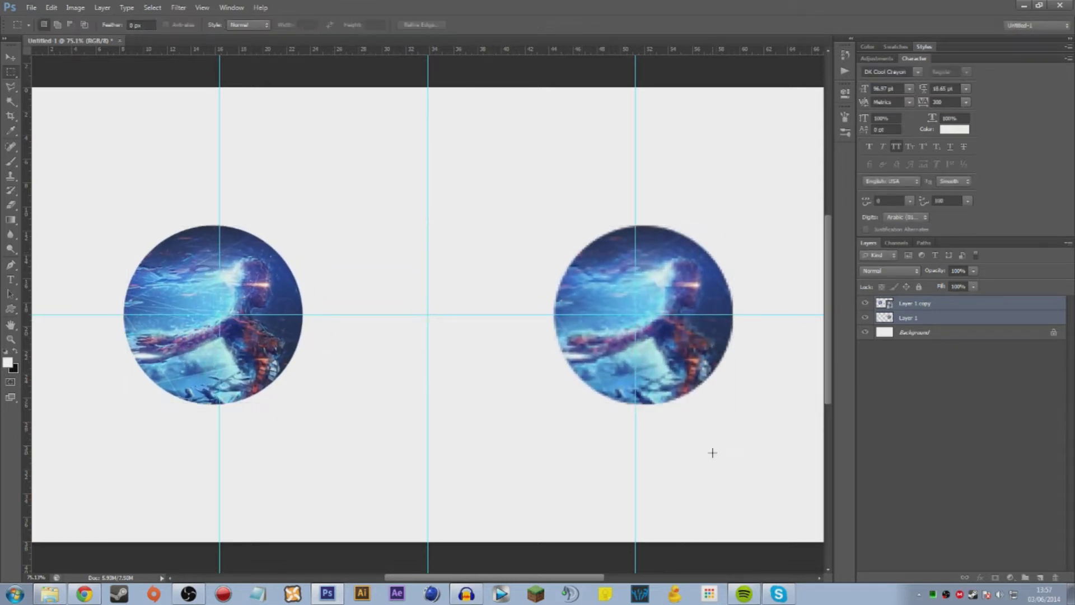
{"action": "left_click_drag", "start_coordinate": [708, 322], "coordinate": [756, 439]}
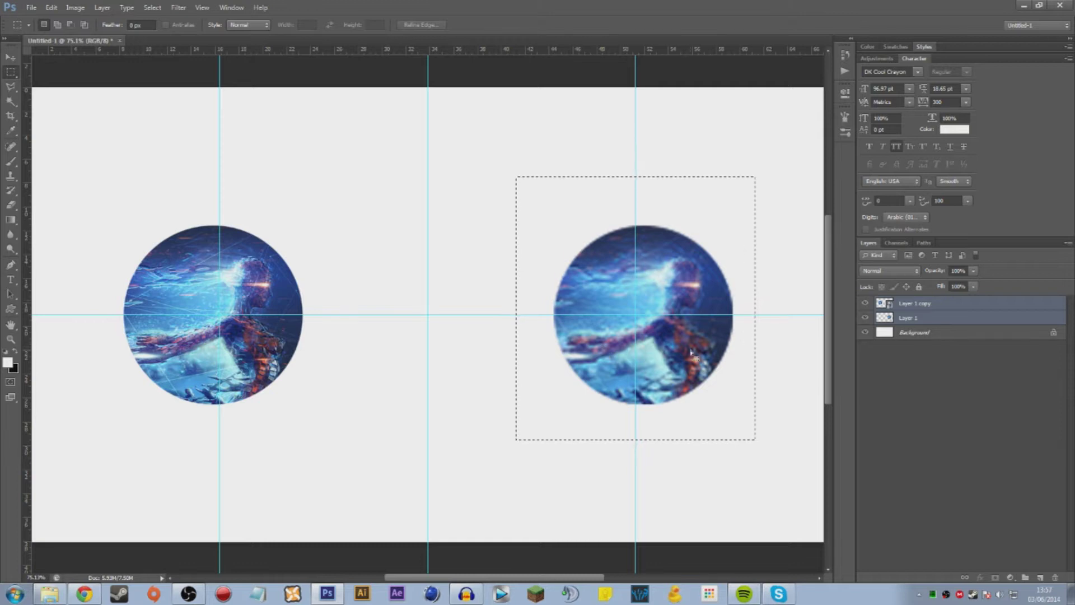
{"action": "key", "text": "ctrl+d"}
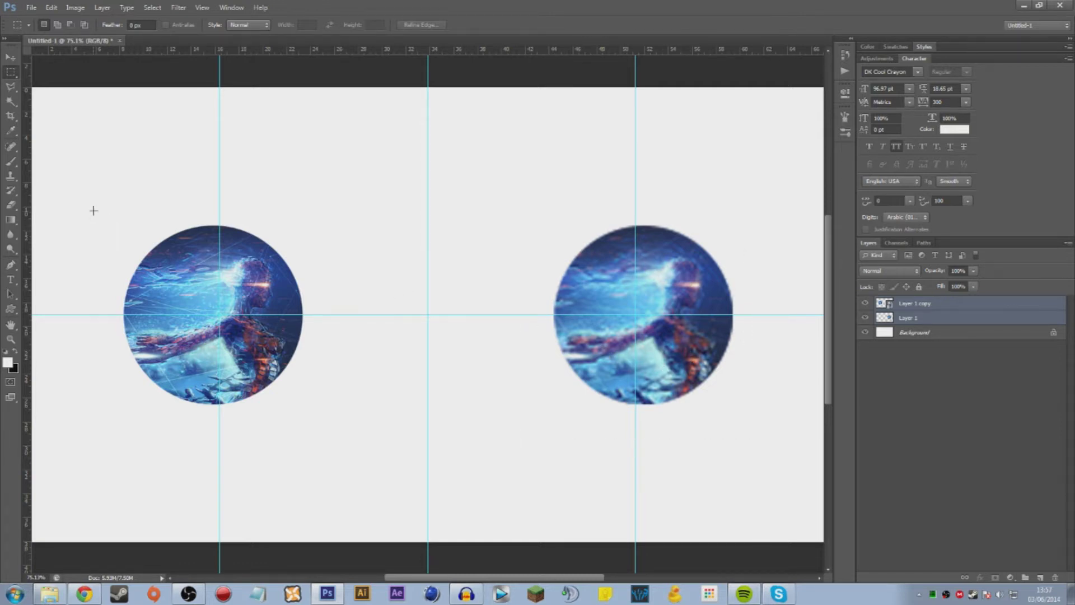
{"action": "left_click_drag", "start_coordinate": [93, 211], "coordinate": [392, 484]}
{"action": "key", "text": "ctrl+d"}
{"action": "left_click_drag", "start_coordinate": [428, 346], "coordinate": [445, 352]}
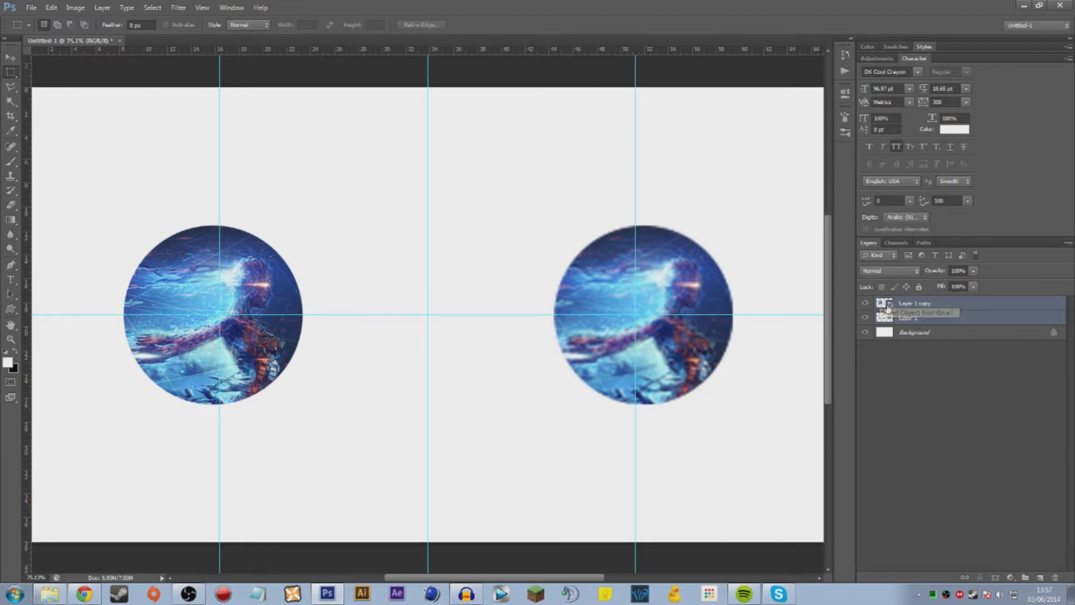
{"action": "left_click", "coordinate": [884, 305]}
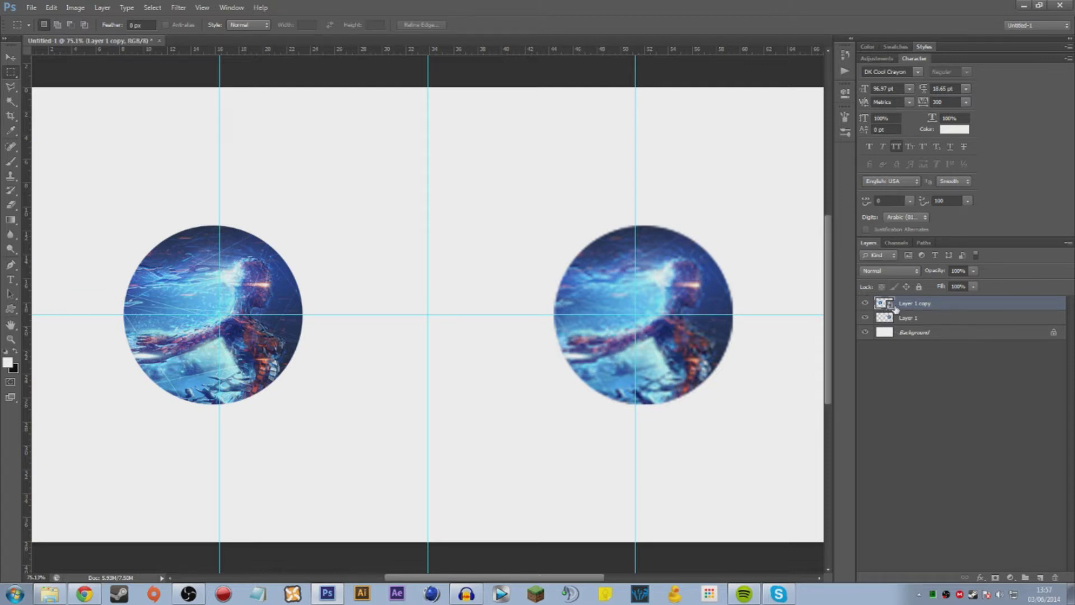
Step: Invert the circle's colours inside the Layer 1 copy contents, save, and close the .psb
{"action": "double_click", "coordinate": [884, 305]}
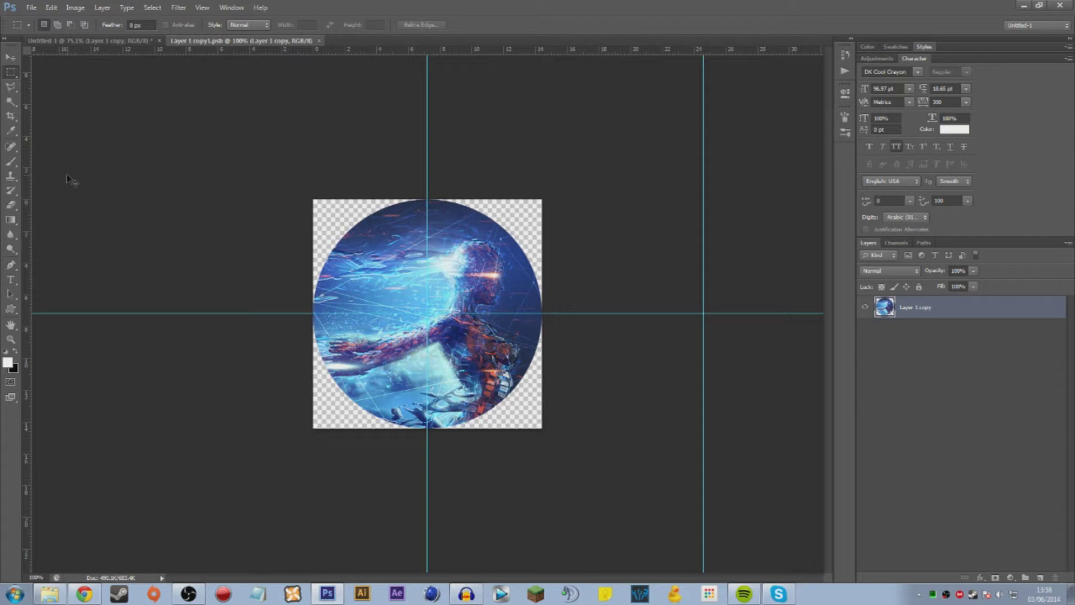
{"action": "key", "text": "ctrl+i"}
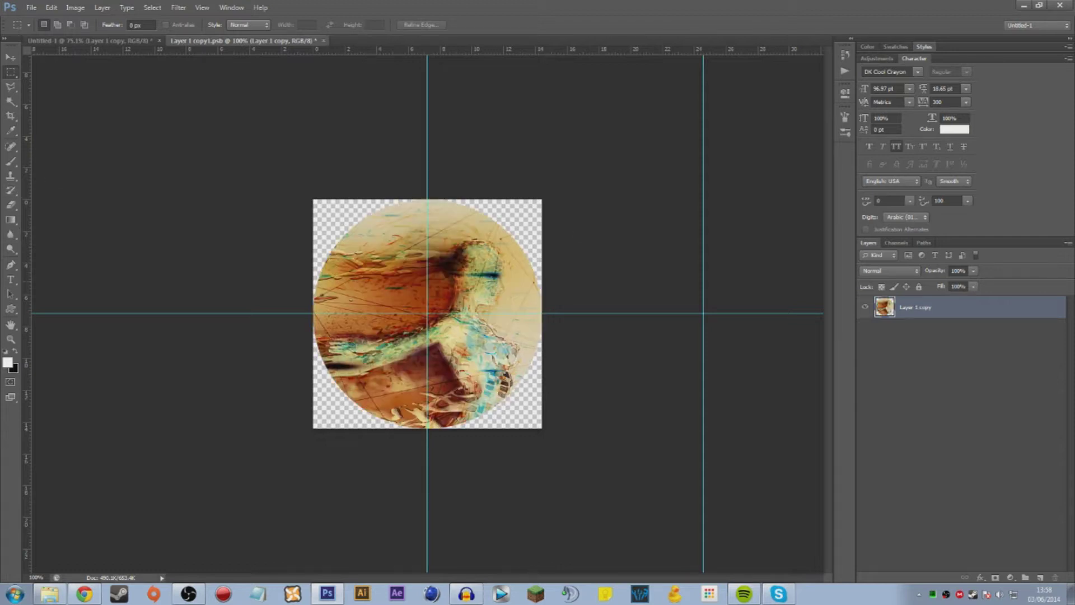
{"action": "key", "text": "ctrl+s"}
{"action": "left_click", "coordinate": [319, 41]}
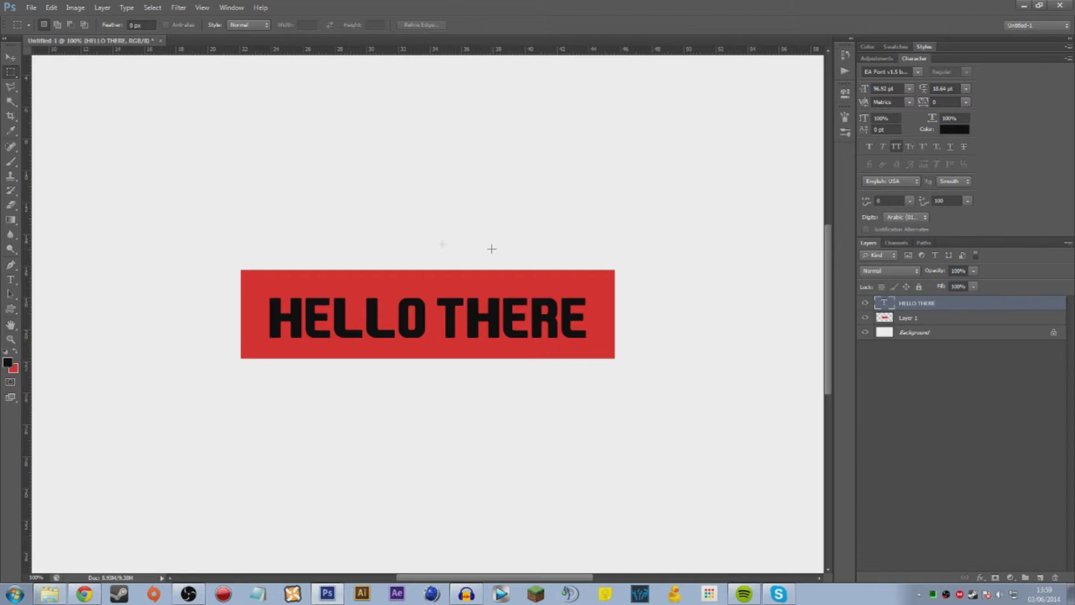
Step: Convert the HELLO THERE text and red banner layers into one smart object and edit its .psb contents
{"action": "left_click_drag", "start_coordinate": [293, 192], "coordinate": [564, 408]}
{"action": "left_click", "coordinate": [584, 434]}
{"action": "left_click", "coordinate": [926, 320], "text": "shift"}
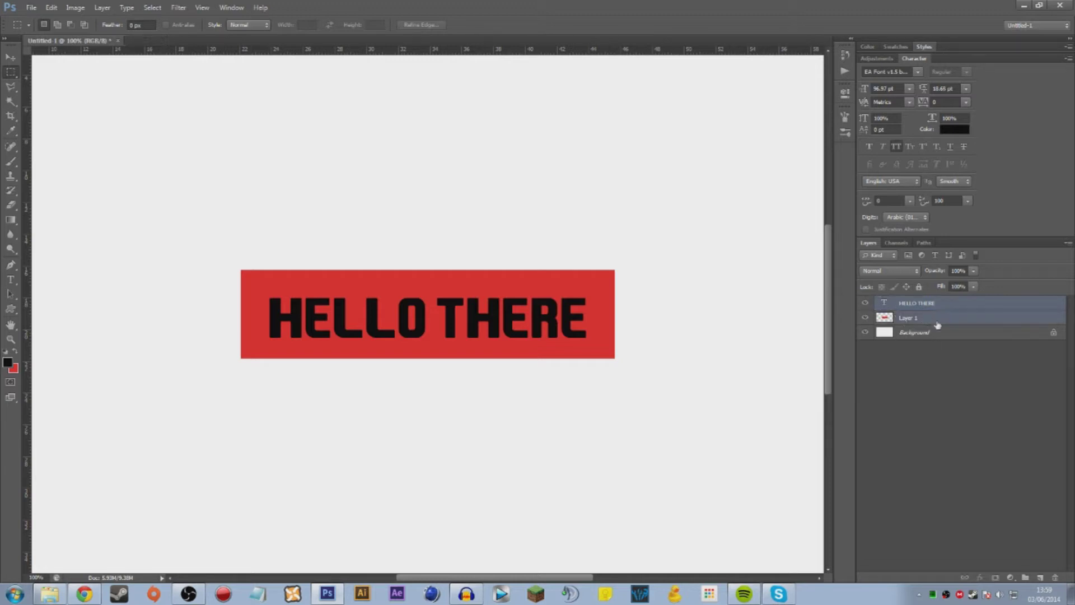
{"action": "right_click", "coordinate": [935, 303]}
{"action": "left_click", "coordinate": [997, 218]}
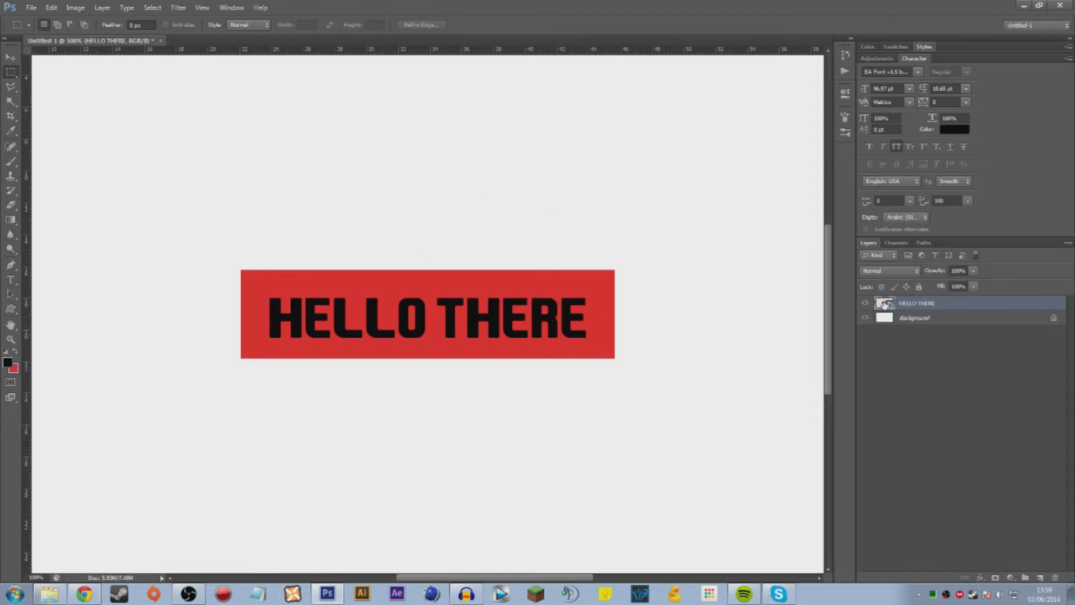
{"action": "double_click", "coordinate": [885, 304]}
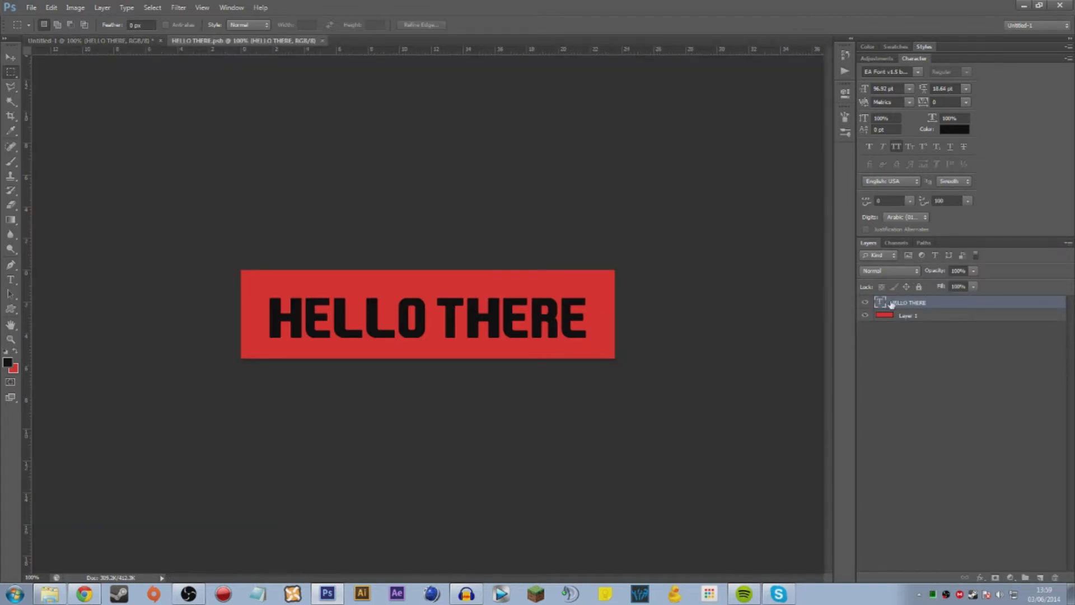
Step: Toggle the red banner layer's visibility, reset the contents view to 100%, and show guides on Untitled-1
{"action": "left_click", "coordinate": [865, 316]}
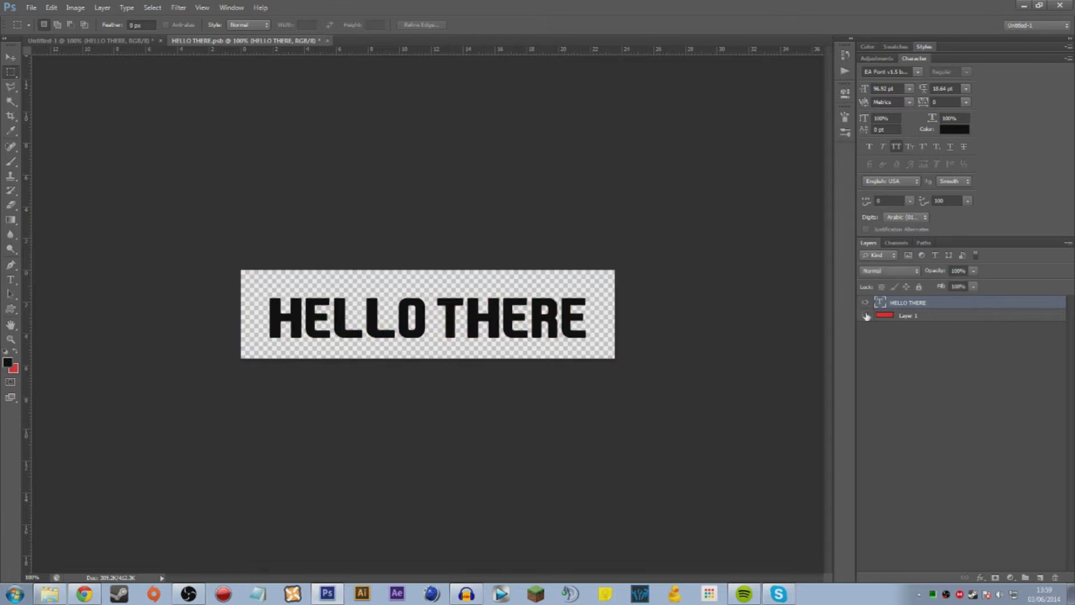
{"action": "left_click", "coordinate": [866, 315]}
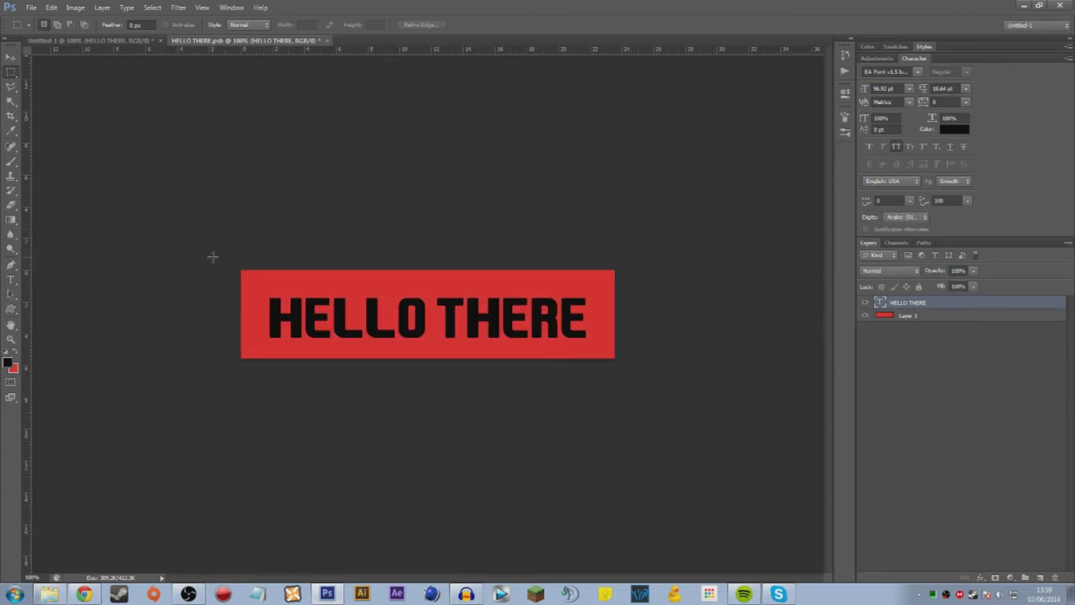
{"action": "scroll", "coordinate": [223, 279], "scroll_direction": "down", "scroll_amount": 5}
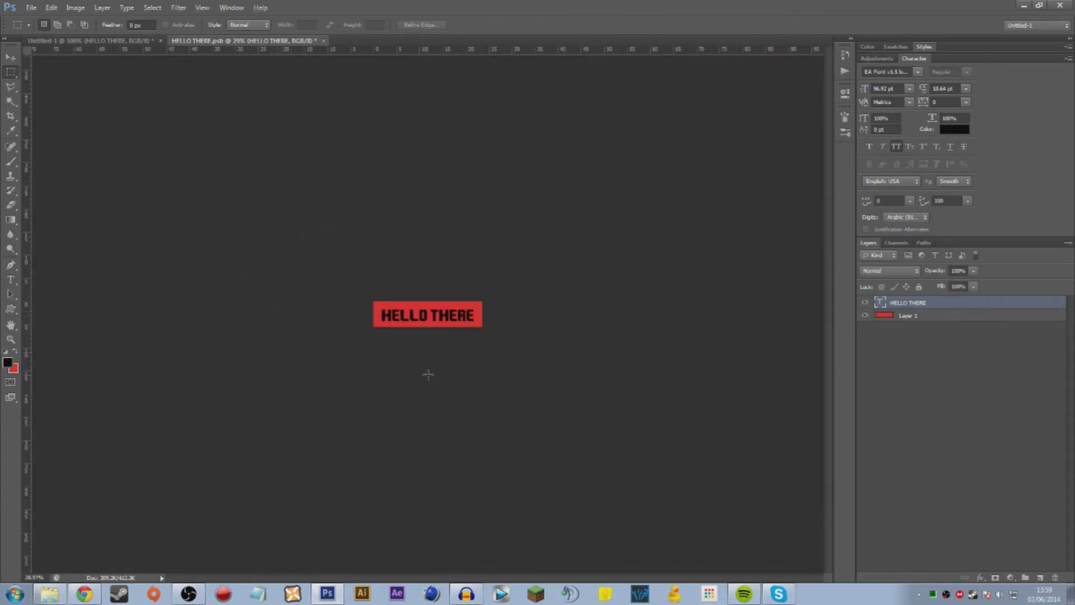
{"action": "key", "text": "alt"}
{"action": "key", "text": "ctrl+1"}
{"action": "left_click", "coordinate": [72, 43]}
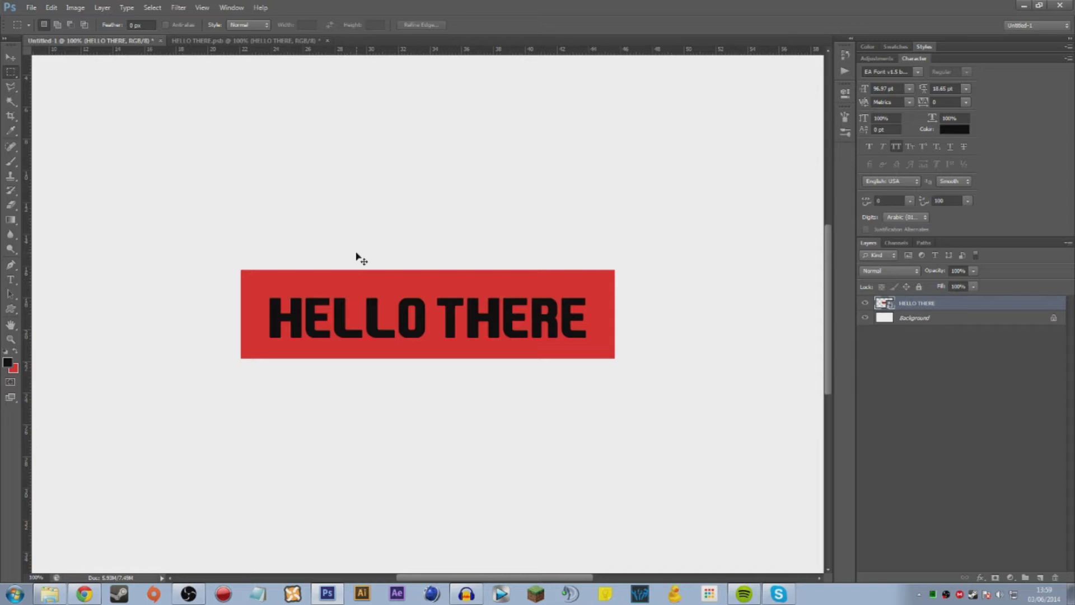
{"action": "key", "text": "ctrl+semicolon"}
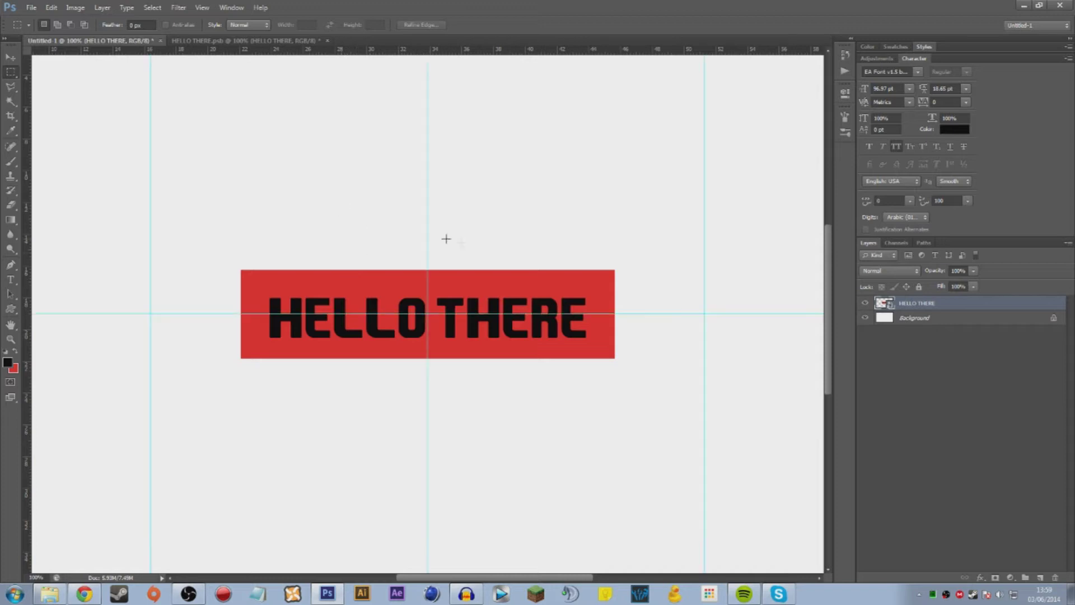
{"action": "scroll", "coordinate": [425, 353], "scroll_direction": "down", "scroll_amount": 3}
Step: Show guides in HELLO THERE.psb, then back on Untitled-1 hide the guides and zoom to 100%
{"action": "key", "text": "ctrl+Tab"}
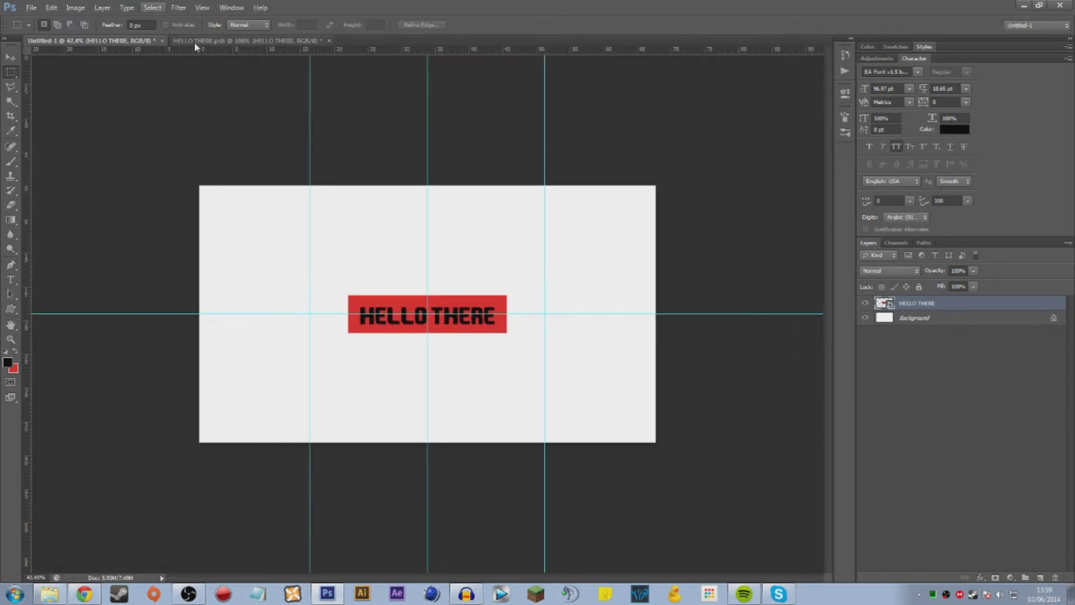
{"action": "scroll", "coordinate": [359, 239], "scroll_direction": "down", "scroll_amount": 3}
{"action": "key", "text": "ctrl+semicolon"}
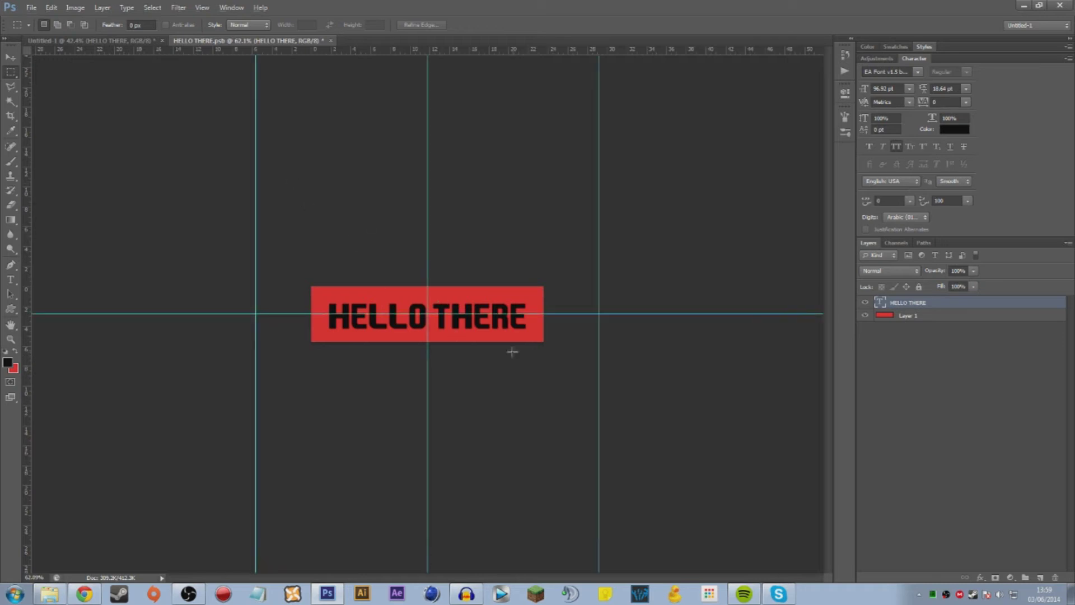
{"action": "scroll", "coordinate": [512, 352], "scroll_direction": "down", "scroll_amount": 4}
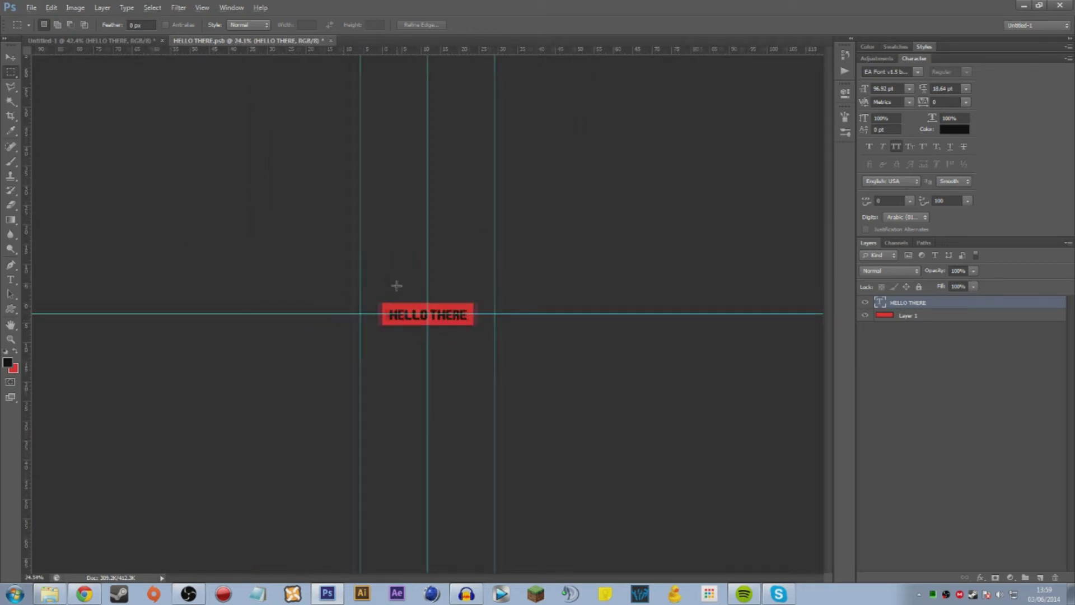
{"action": "scroll", "coordinate": [396, 286], "scroll_direction": "up", "scroll_amount": 4}
{"action": "left_click", "coordinate": [80, 43]}
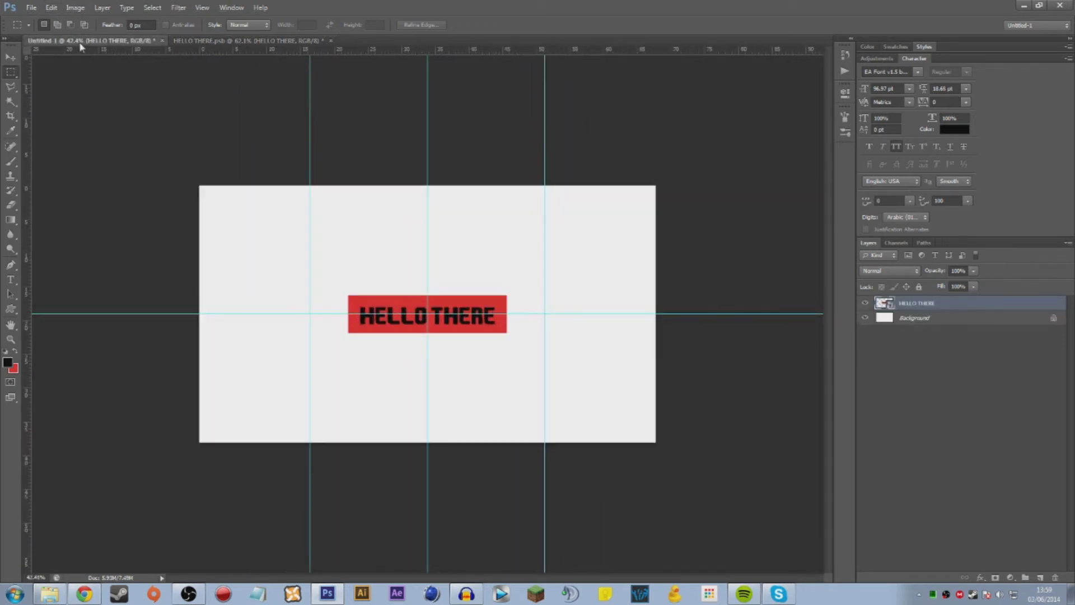
{"action": "scroll", "coordinate": [457, 287], "scroll_direction": "up", "scroll_amount": 2}
{"action": "key", "text": "alt"}
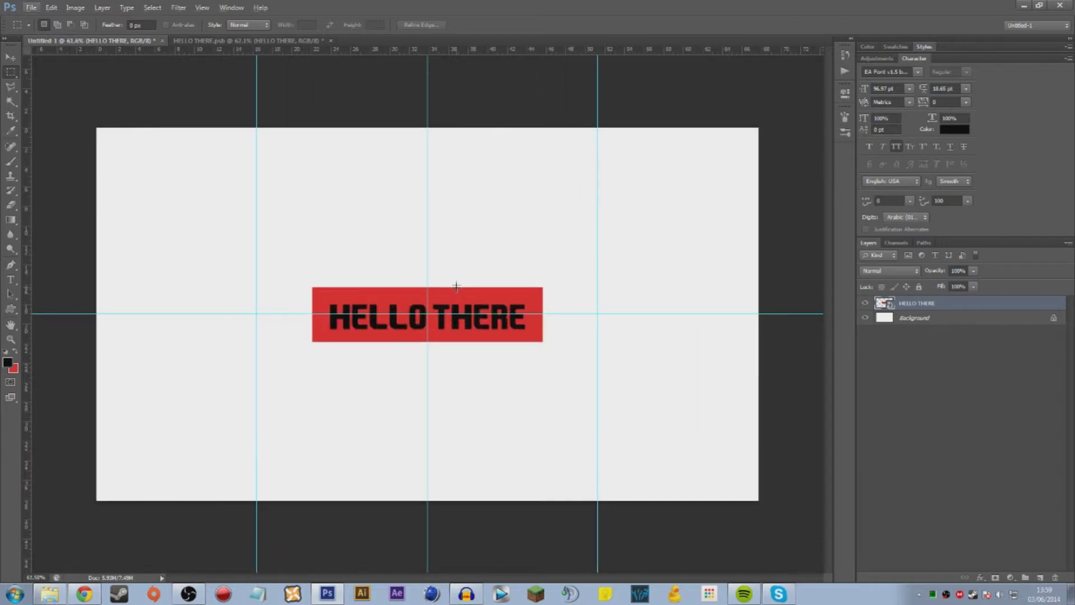
{"action": "key", "text": "ctrl+semicolon"}
{"action": "key", "text": "ctrl+plus"}
{"action": "key", "text": "ctrl+plus"}
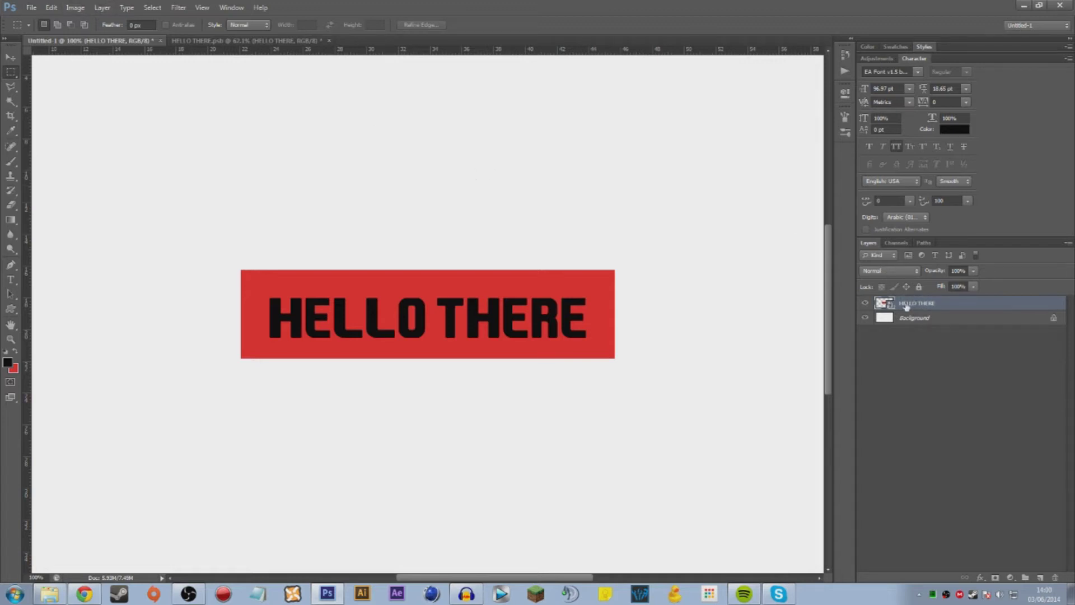
Step: Apply an Edit > Transform > Perspective taper narrowing the banner's top edge
{"action": "left_click", "coordinate": [51, 7]}
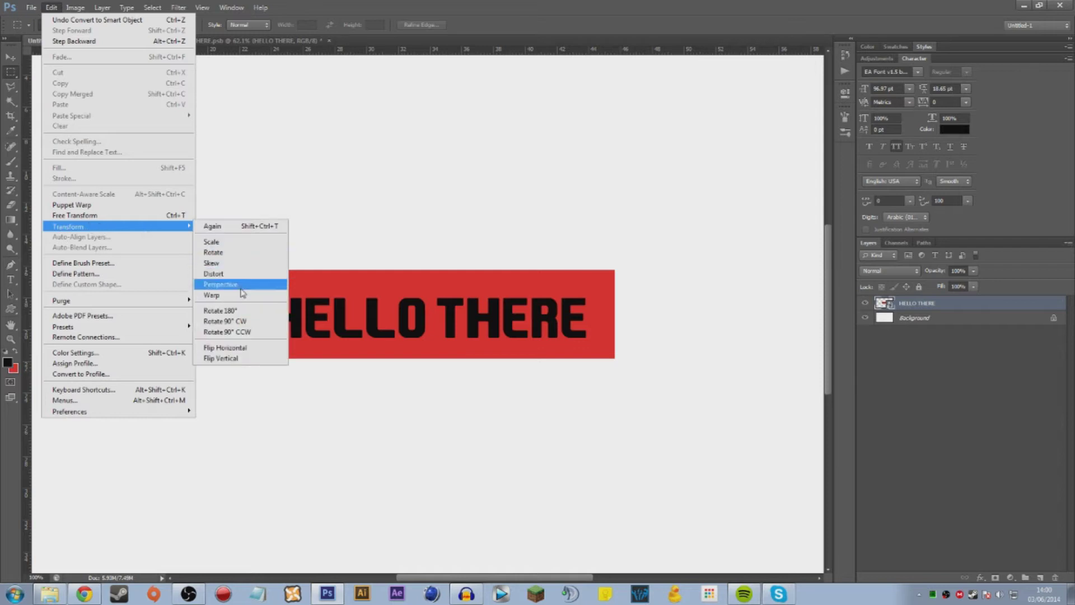
{"action": "left_click", "coordinate": [240, 283]}
{"action": "left_click_drag", "start_coordinate": [615, 270], "coordinate": [583, 270]}
{"action": "left_click_drag", "start_coordinate": [612, 363], "coordinate": [610, 341]}
{"action": "left_click_drag", "start_coordinate": [582, 288], "coordinate": [547, 284]}
{"action": "key", "text": "Return"}
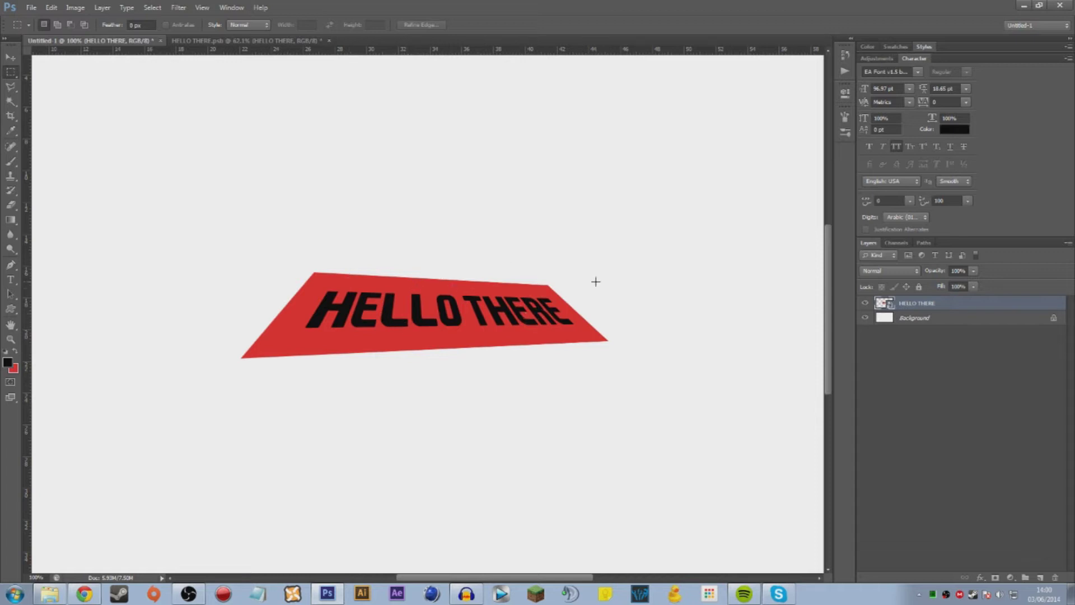
Step: Reopen the banner smart object's contents to confirm they remain flat
{"action": "left_click_drag", "start_coordinate": [567, 274], "coordinate": [240, 356]}
{"action": "left_click", "coordinate": [638, 455]}
{"action": "double_click", "coordinate": [885, 303]}
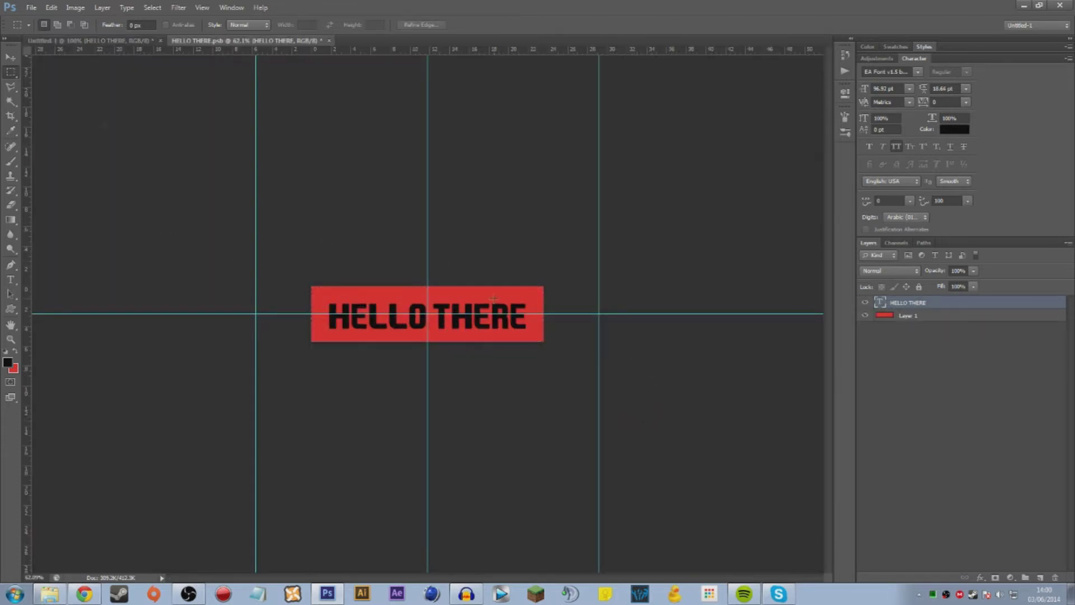
Step: Change the banner text in HELLO THERE.psb to GFX CHANNEL and return to the warped banner document
{"action": "left_click", "coordinate": [51, 42]}
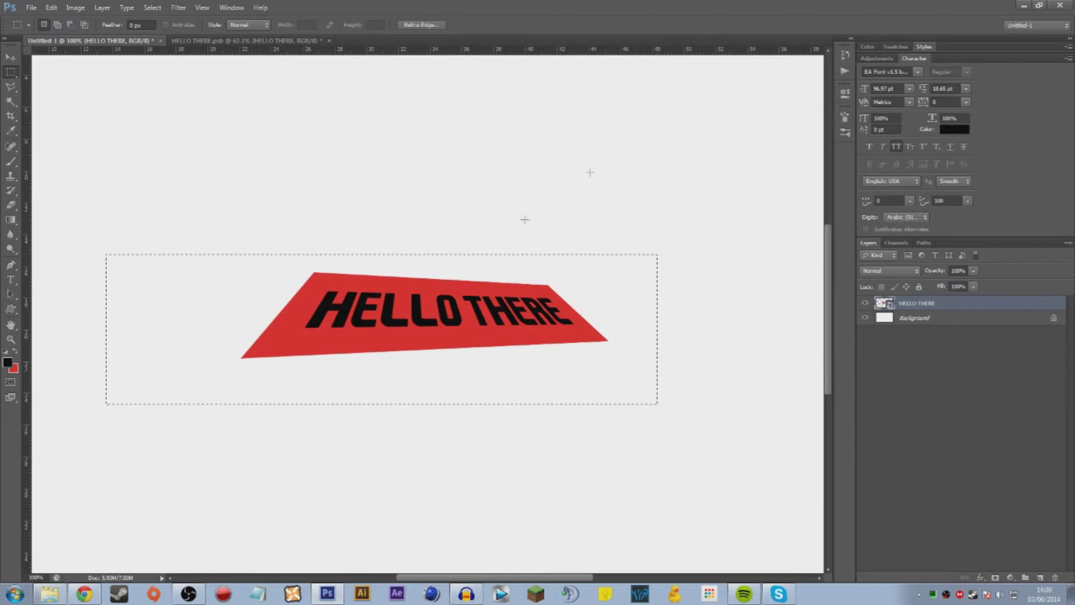
{"action": "left_click", "coordinate": [591, 171]}
{"action": "left_click", "coordinate": [284, 42]}
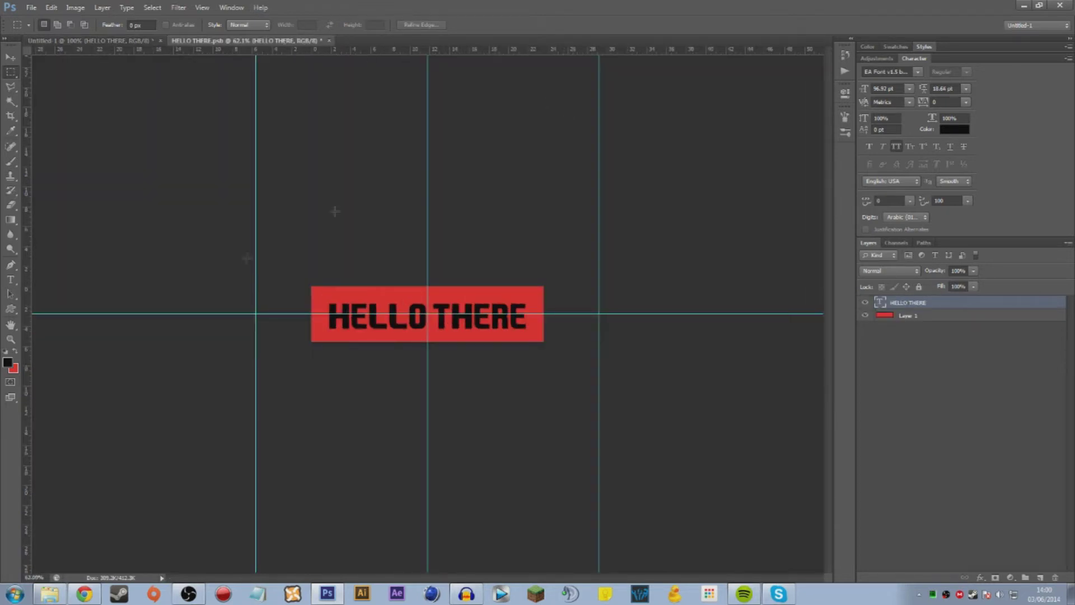
{"action": "double_click", "coordinate": [881, 304]}
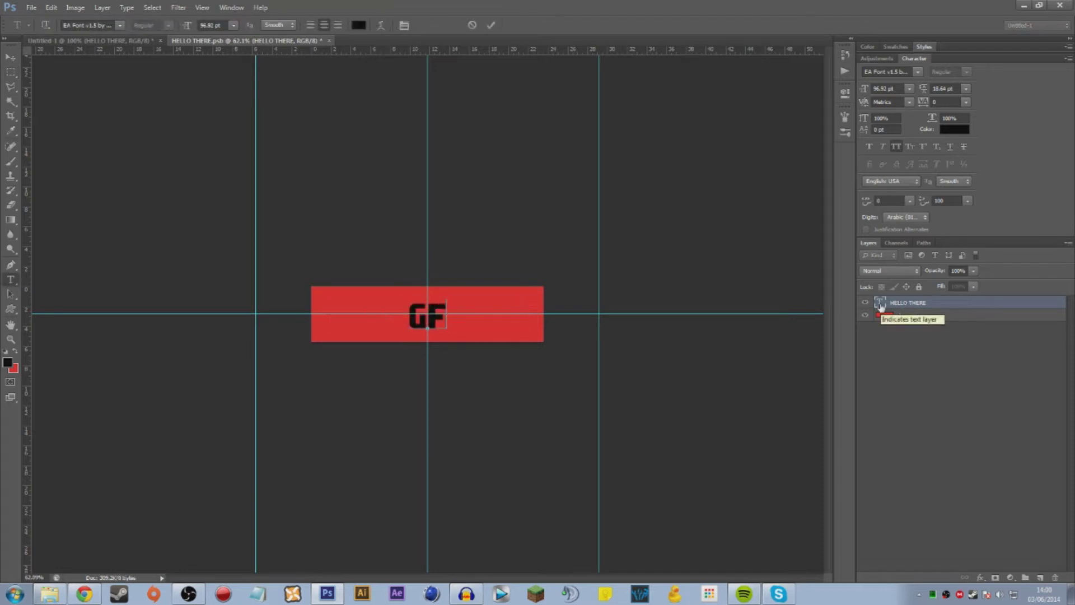
{"action": "type", "text": "X CHANNEL"}
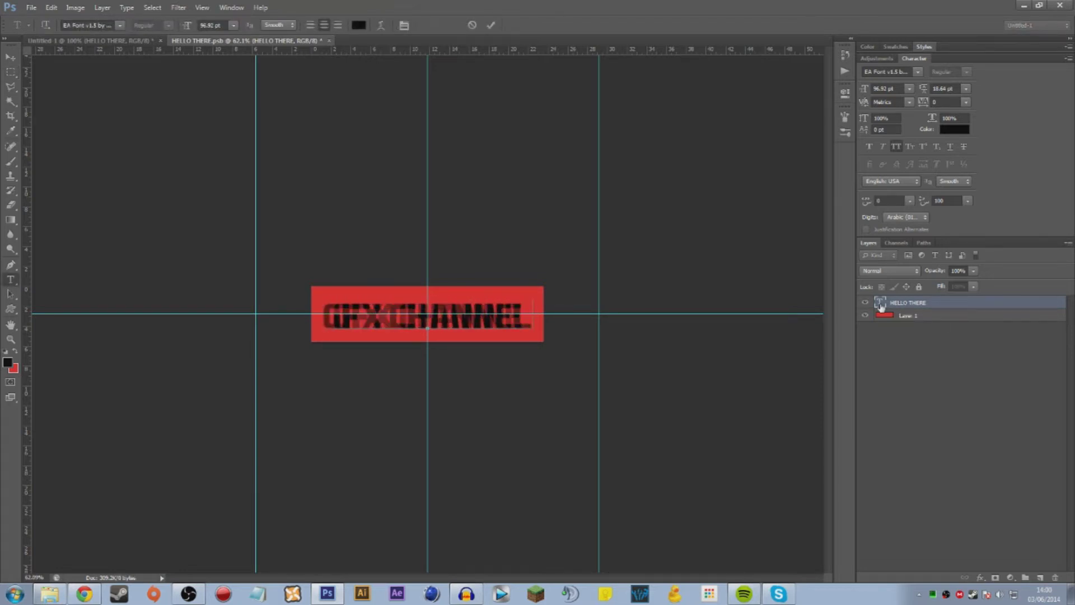
{"action": "left_click", "coordinate": [11, 72]}
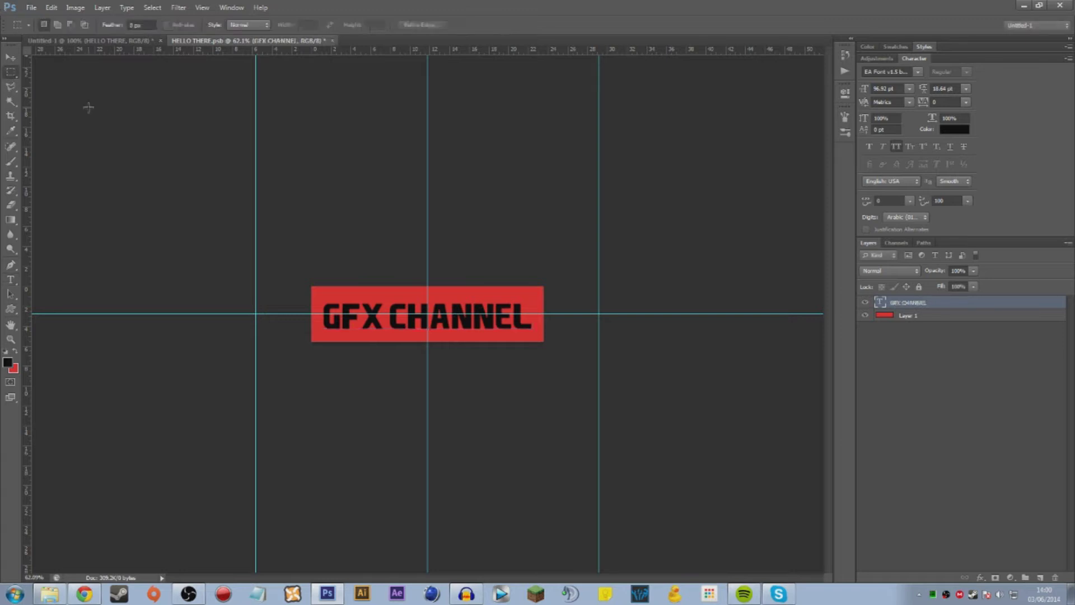
{"action": "left_click", "coordinate": [133, 42]}
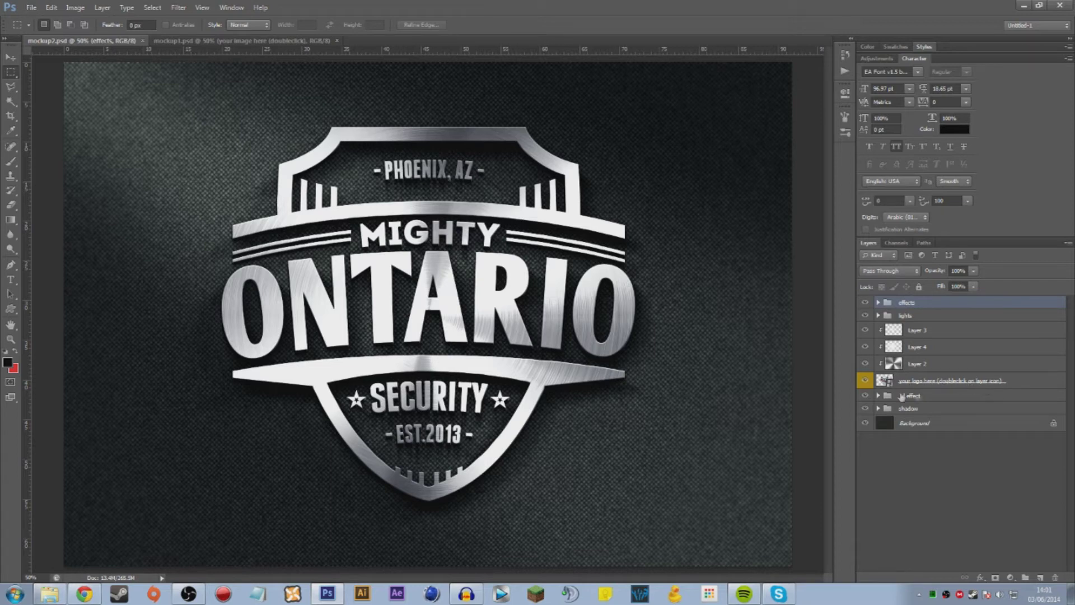
Step: Place Logo-dark in the 'your logo here' contents, hide the Mighty Ontario logo, and save to update mockup2.psd
{"action": "double_click", "coordinate": [889, 382]}
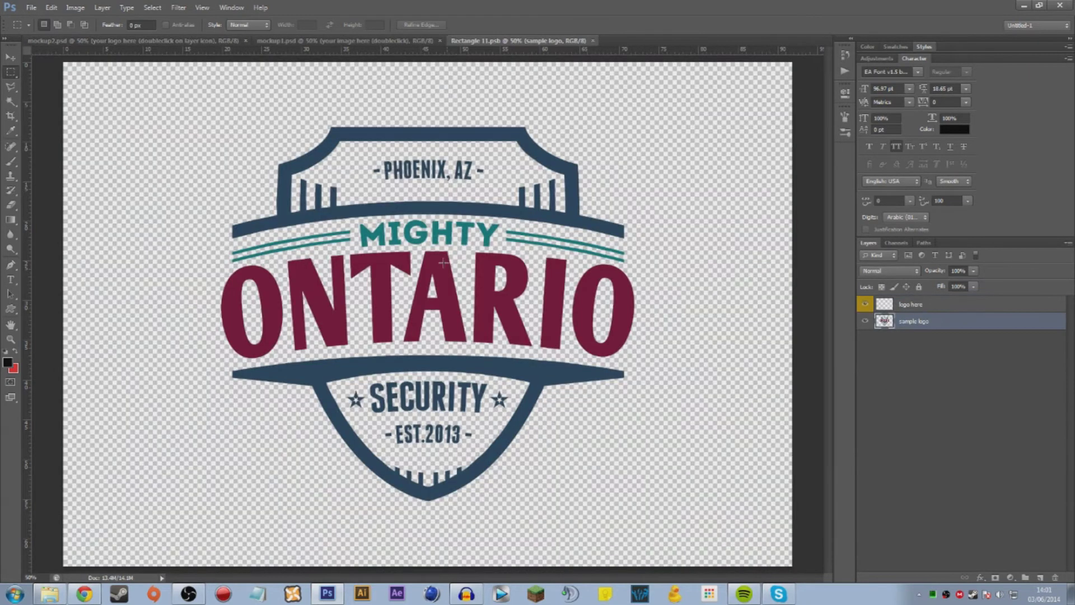
{"action": "left_click_drag", "start_coordinate": [160, 90], "coordinate": [675, 565]}
{"action": "left_click", "coordinate": [759, 427]}
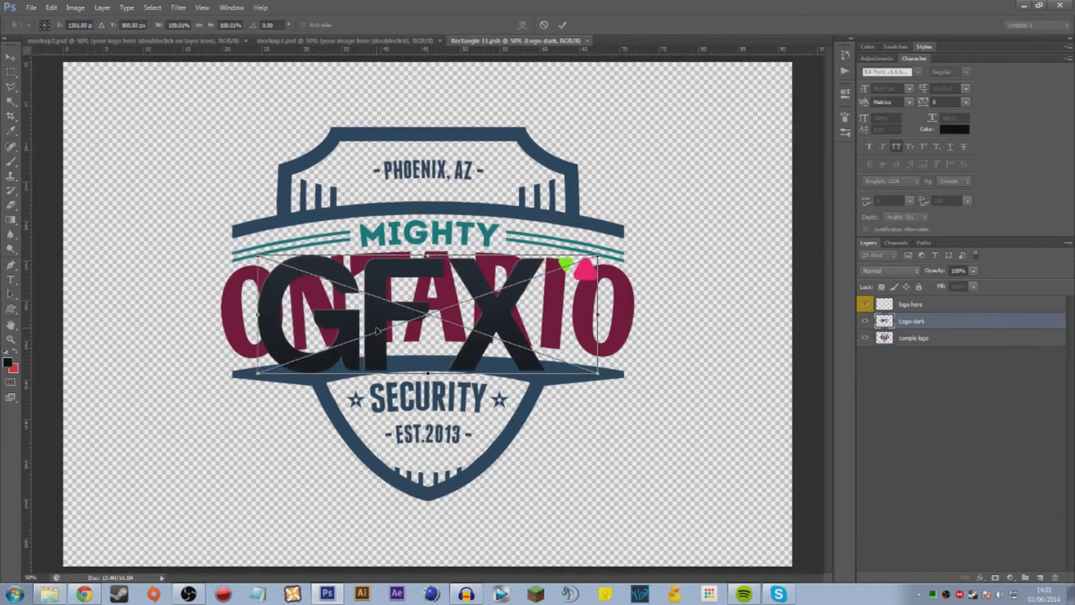
{"action": "key", "text": "Return"}
{"action": "left_click", "coordinate": [867, 339]}
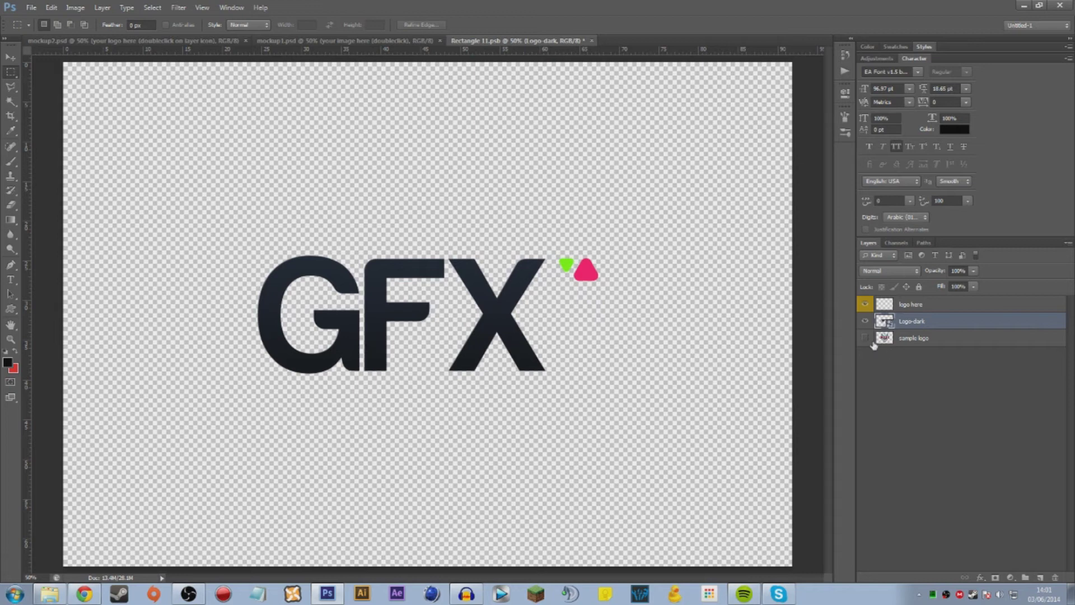
{"action": "key", "text": "ctrl+s"}
{"action": "left_click", "coordinate": [318, 45]}
{"action": "left_click", "coordinate": [189, 41]}
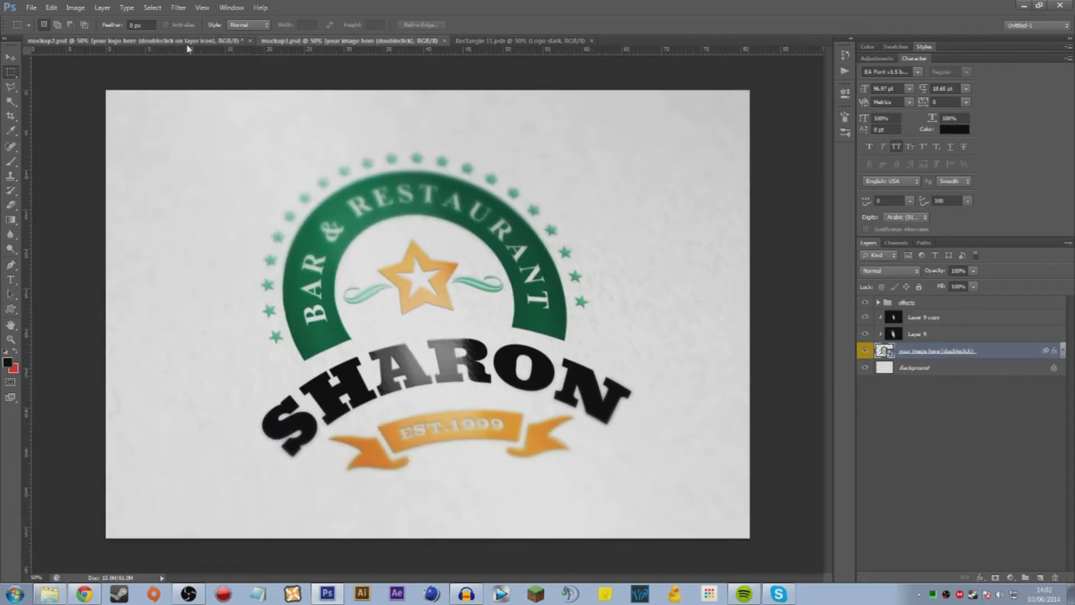
Step: Clear the selection and switch to the Sharon restaurant paper mockup
{"action": "left_click_drag", "start_coordinate": [156, 179], "coordinate": [765, 523]}
{"action": "left_click", "coordinate": [560, 505]}
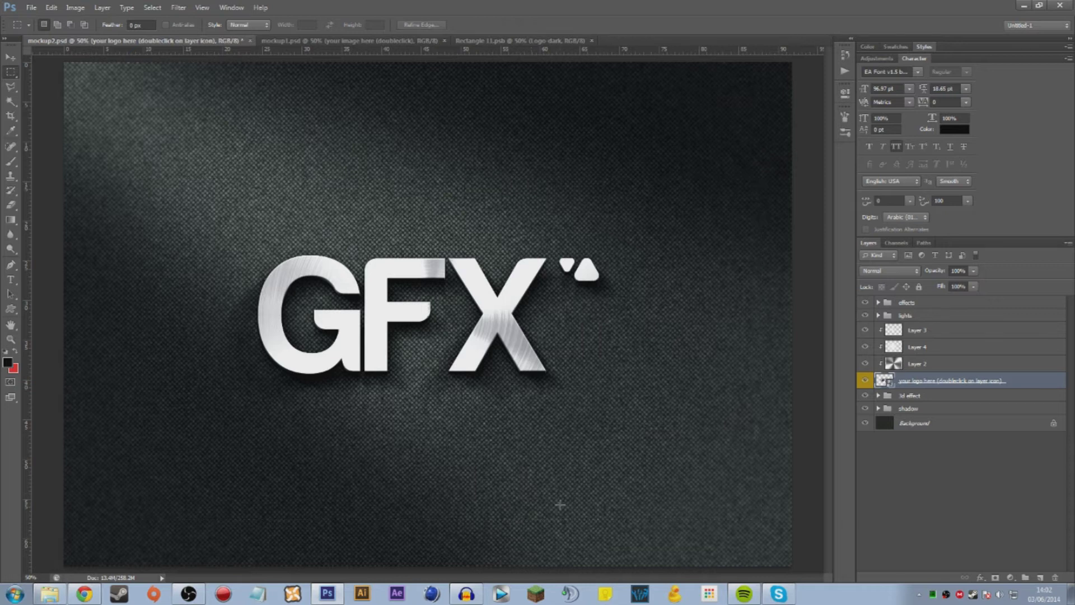
{"action": "scroll", "coordinate": [501, 325], "scroll_direction": "down", "scroll_amount": 1}
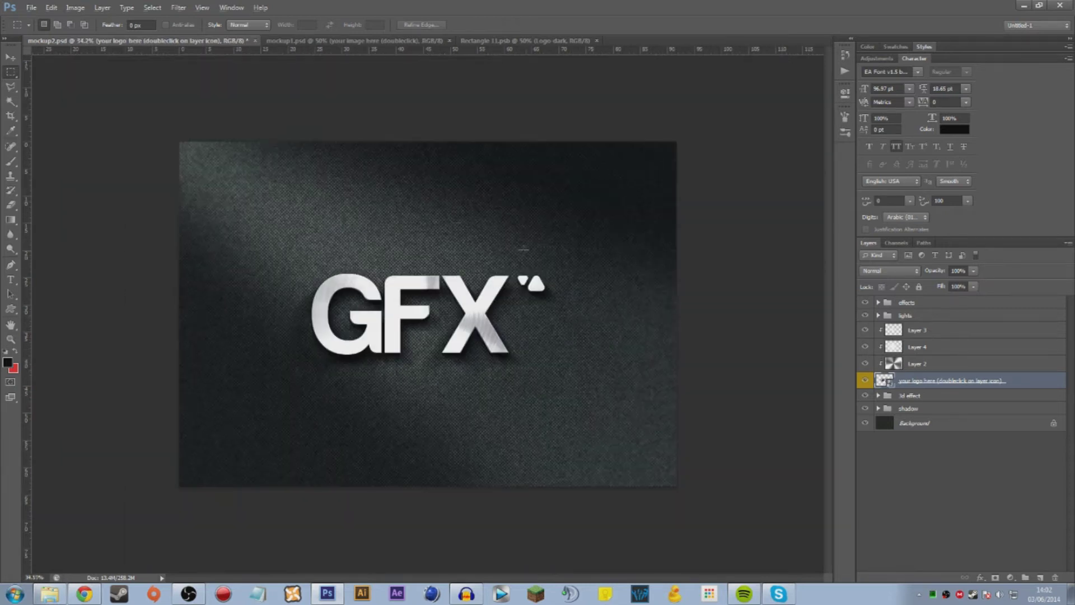
{"action": "left_click", "coordinate": [359, 42]}
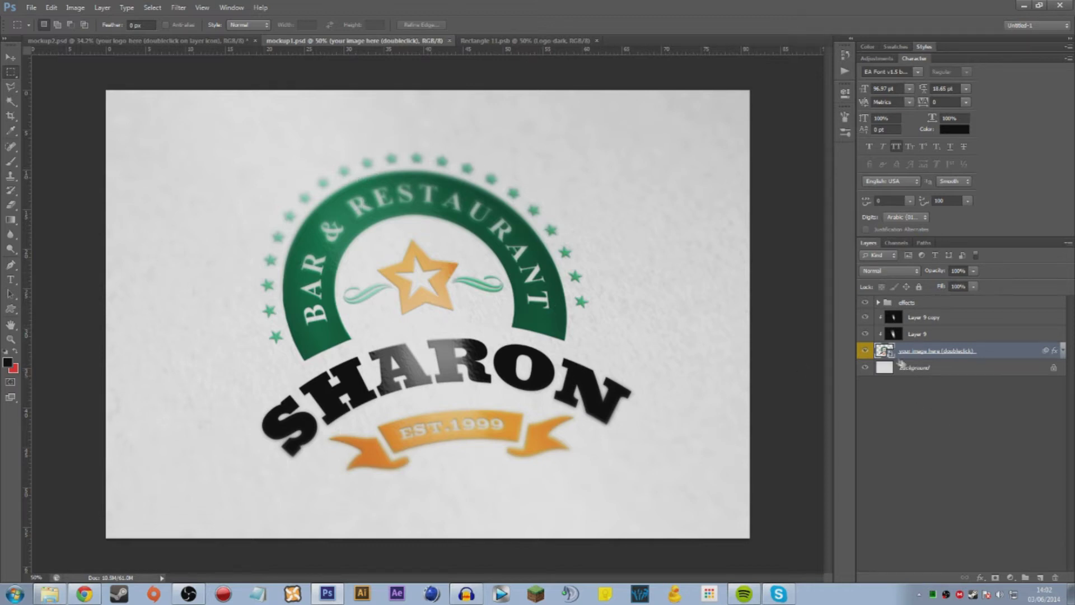
Step: Place Logo-dark in the 'your image here' contents, hide the Sharon logo, and save to update the mockup
{"action": "double_click", "coordinate": [884, 351]}
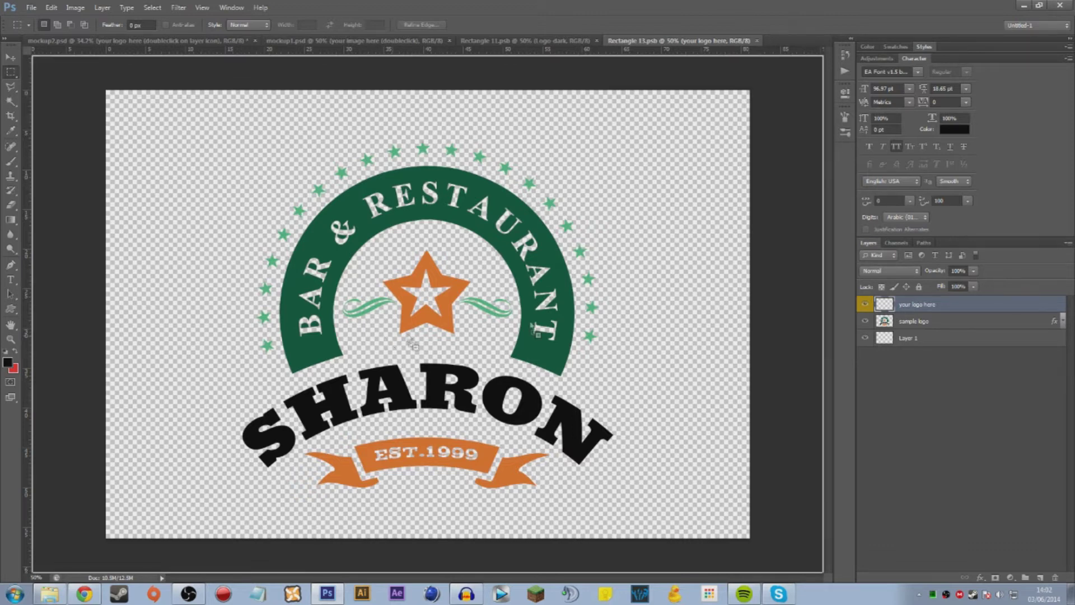
{"action": "left_click_drag", "start_coordinate": [588, 294], "coordinate": [588, 296]}
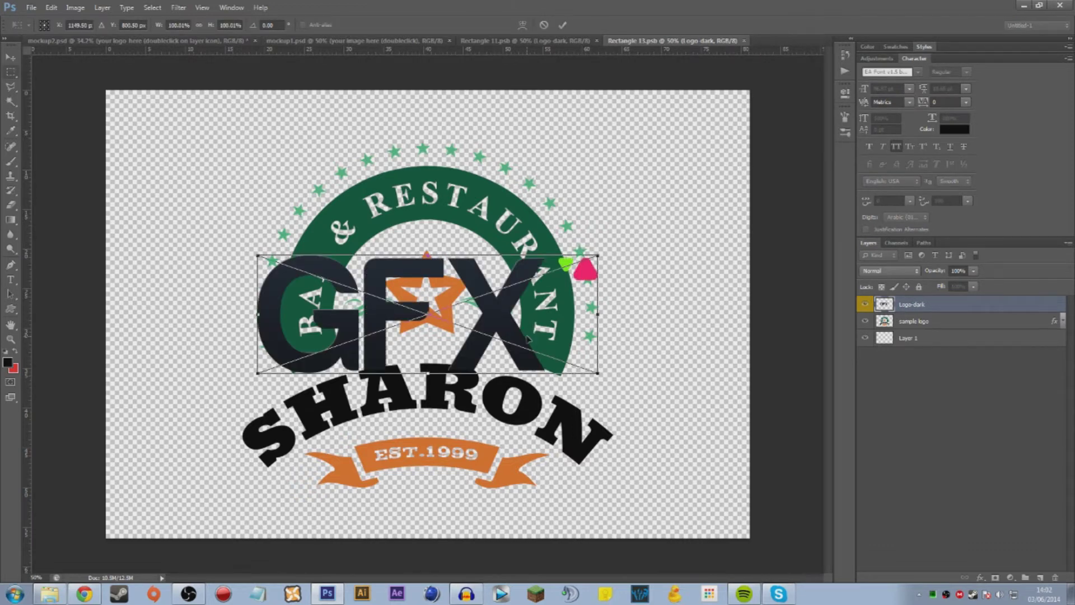
{"action": "left_click", "coordinate": [866, 322]}
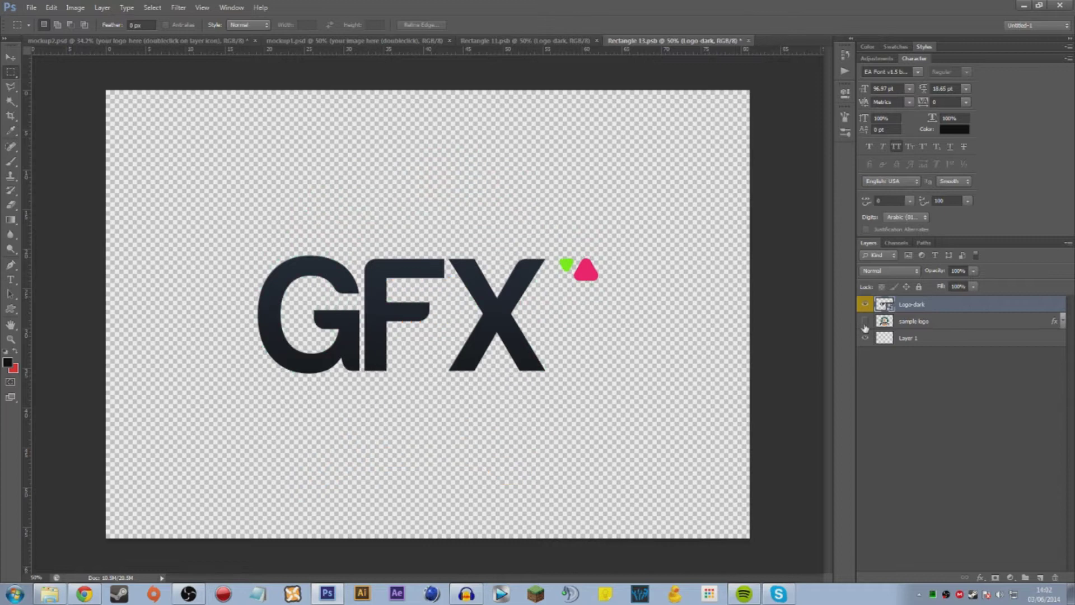
{"action": "key", "text": "ctrl+s"}
{"action": "left_click", "coordinate": [379, 42]}
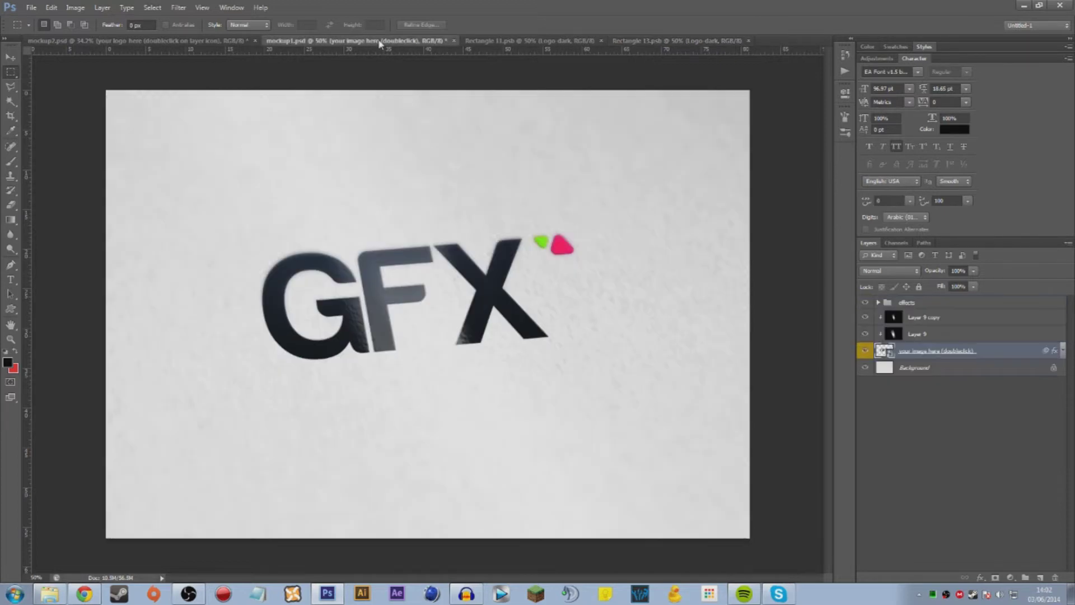
{"action": "left_click_drag", "start_coordinate": [502, 318], "coordinate": [616, 392]}
{"action": "left_click", "coordinate": [514, 435]}
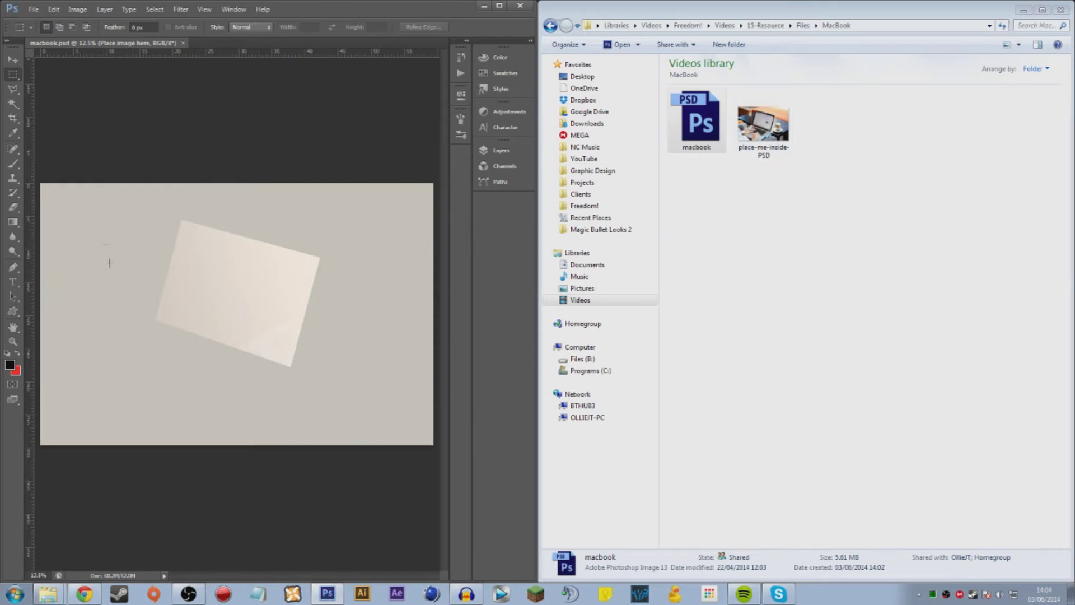
Step: Drag the place-me-inside-PSD laptop photo into macbook.psd and commit the placement
{"action": "left_click_drag", "start_coordinate": [299, 354], "coordinate": [319, 365]}
{"action": "left_click", "coordinate": [127, 233]}
{"action": "left_click", "coordinate": [764, 139]}
{"action": "left_click_drag", "start_coordinate": [816, 215], "coordinate": [745, 123]}
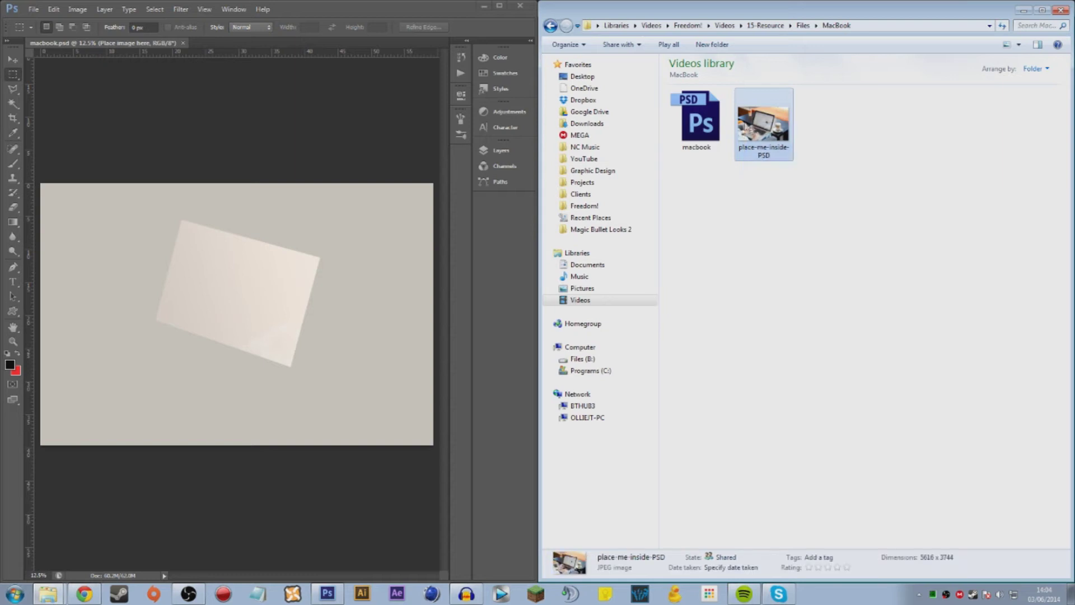
{"action": "left_click", "coordinate": [531, 40]}
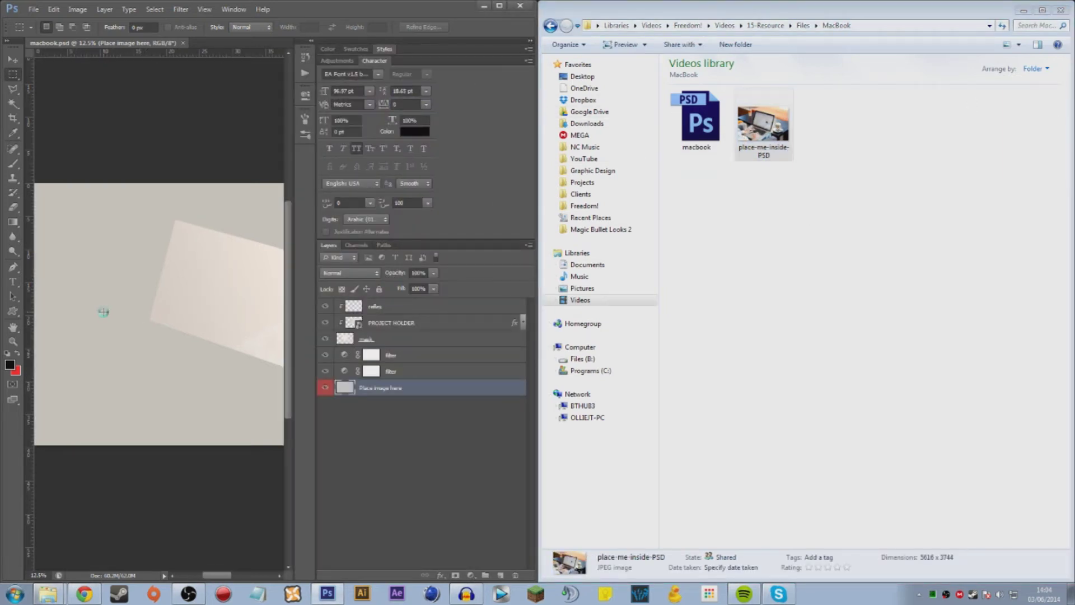
{"action": "key", "text": "Return"}
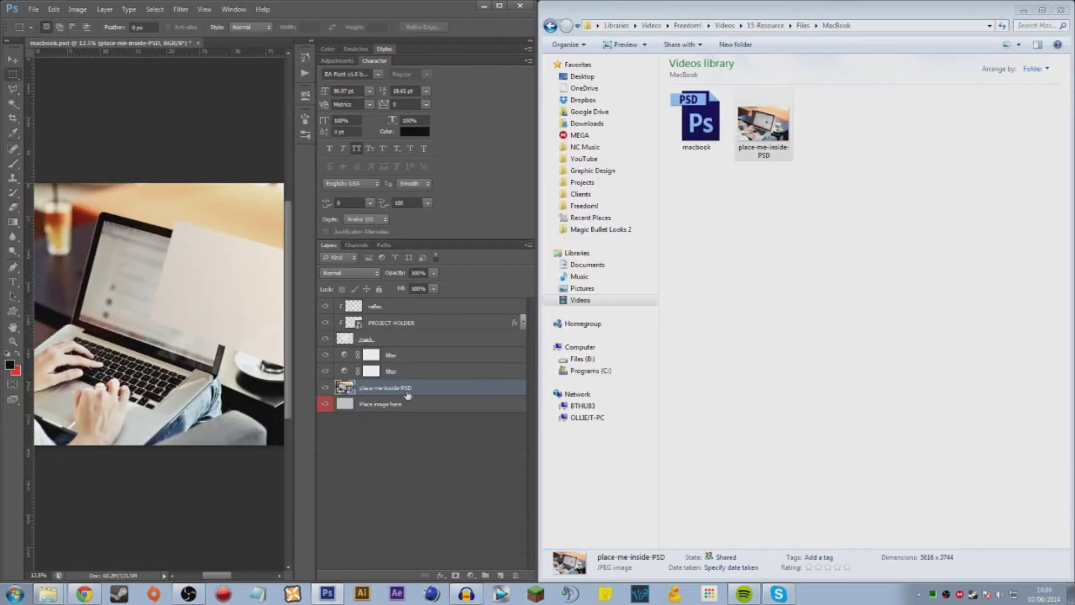
Step: Shift the placed laptop photo to the right so it fills the mockup
{"action": "double_click", "coordinate": [450, 17]}
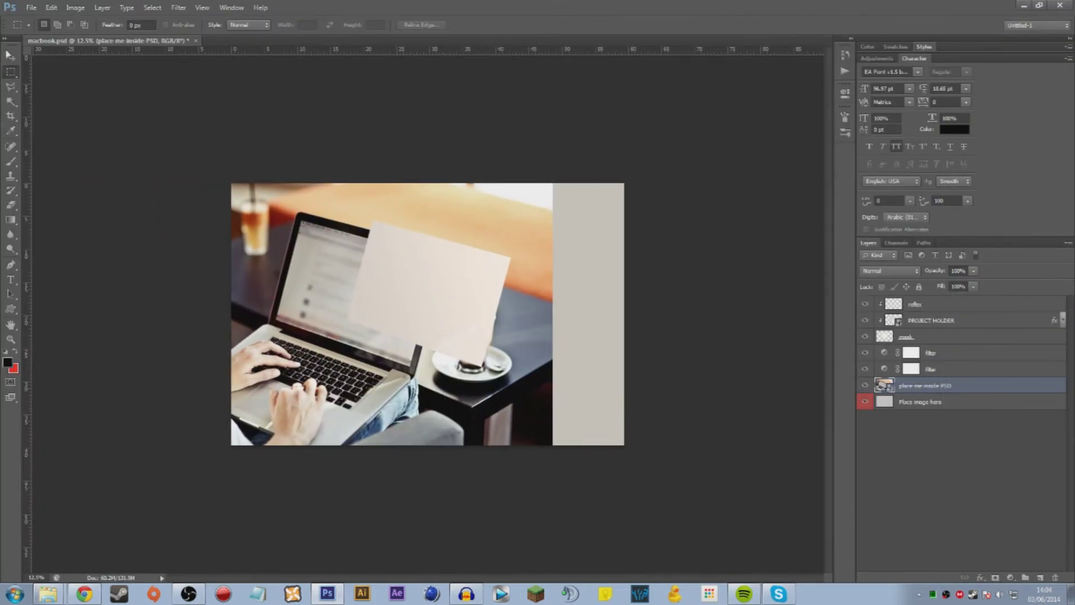
{"action": "left_click", "coordinate": [10, 56]}
{"action": "left_click_drag", "start_coordinate": [483, 441], "coordinate": [538, 425]}
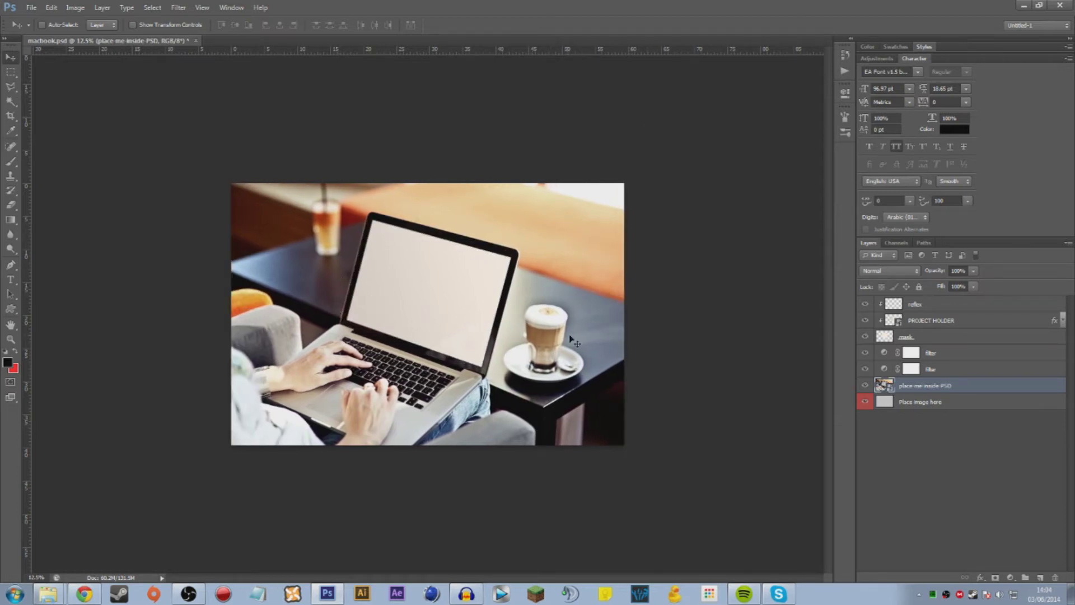
{"action": "left_click", "coordinate": [865, 386]}
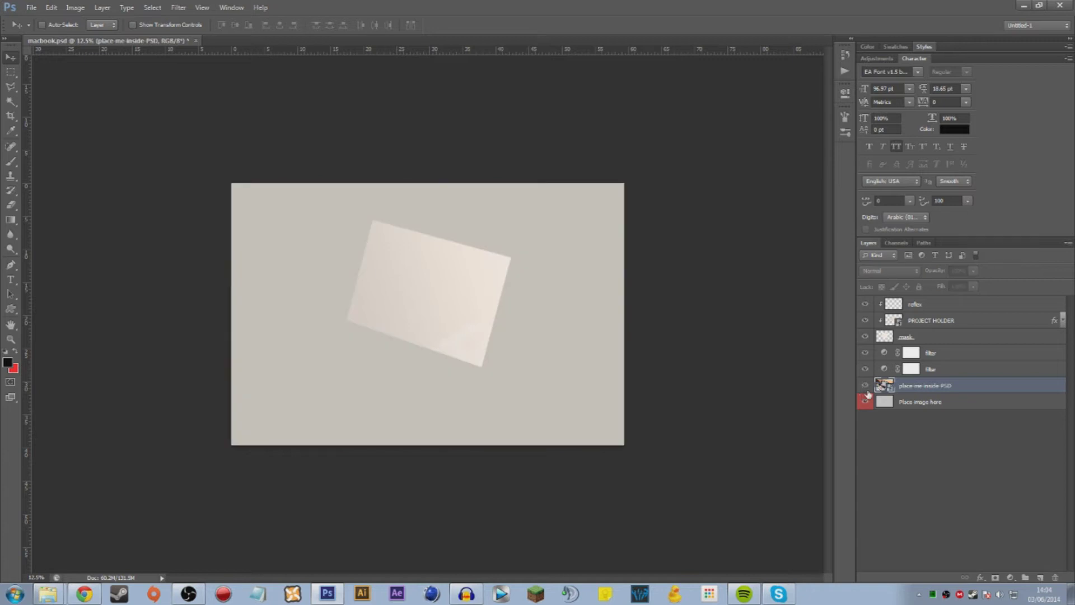
{"action": "left_click", "coordinate": [866, 386]}
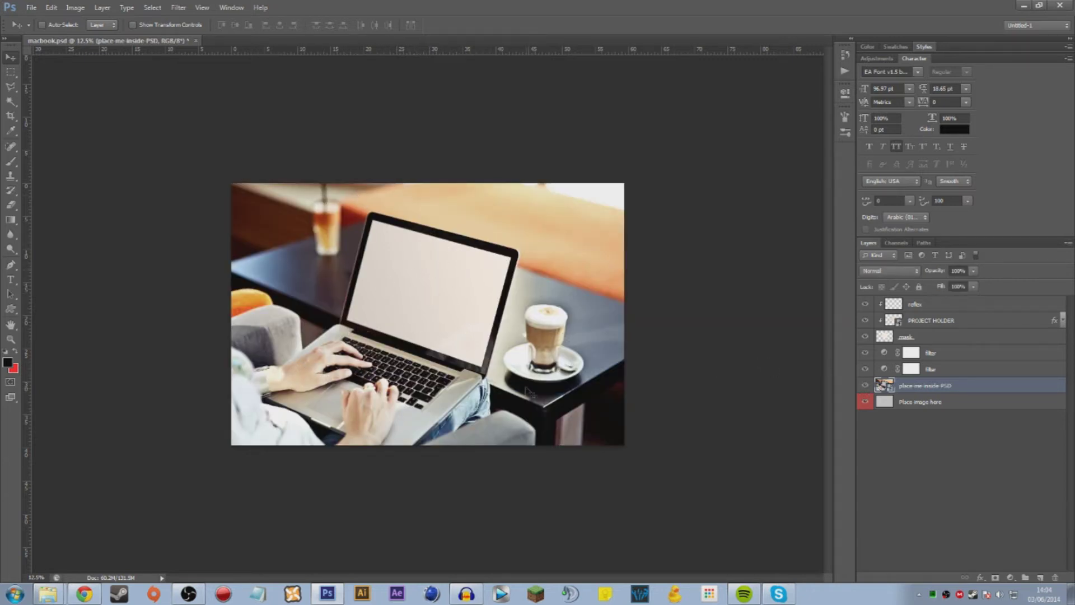
Step: Open the contents of the PROJECT HOLDER screen layer
{"action": "left_click", "coordinate": [896, 324]}
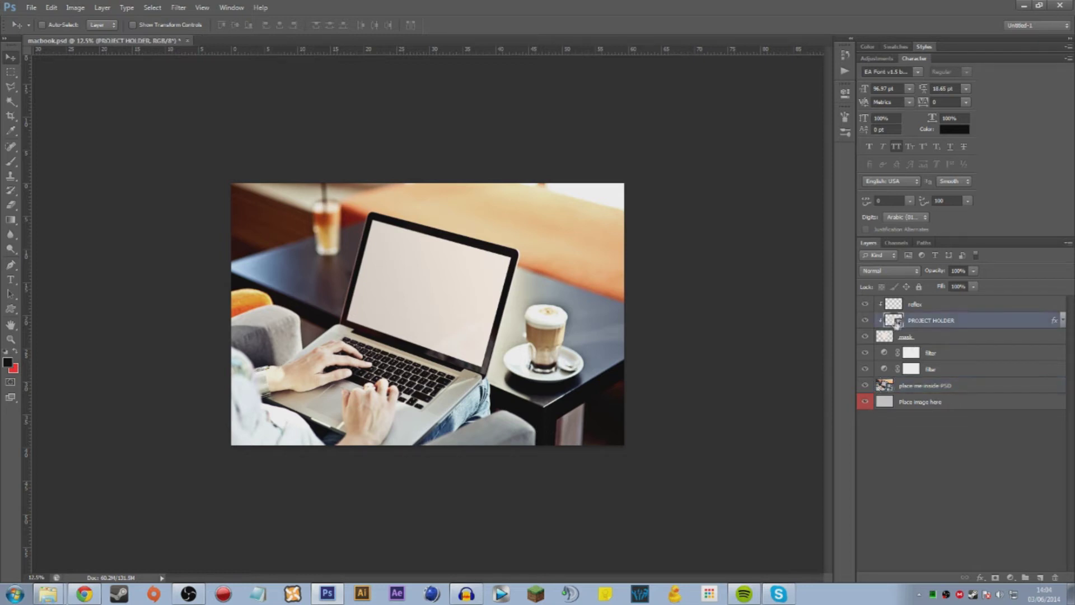
{"action": "left_click", "coordinate": [865, 322]}
{"action": "left_click", "coordinate": [865, 322]}
{"action": "double_click", "coordinate": [894, 321]}
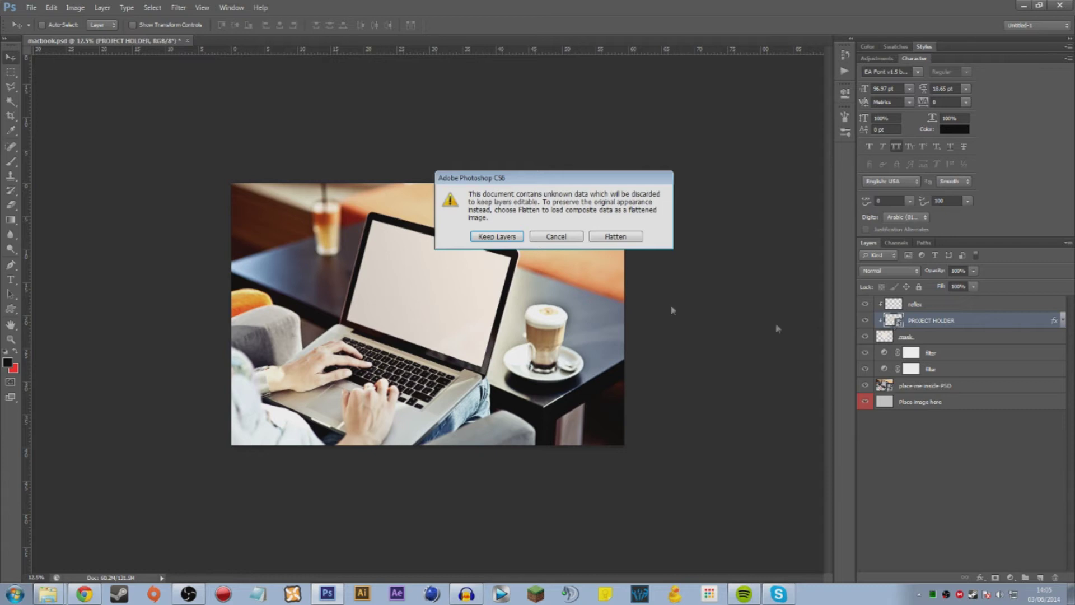
Step: Keep layers editable and place the AyegoUK website screenshot onto the screen in bg.psb
{"action": "left_click", "coordinate": [512, 237]}
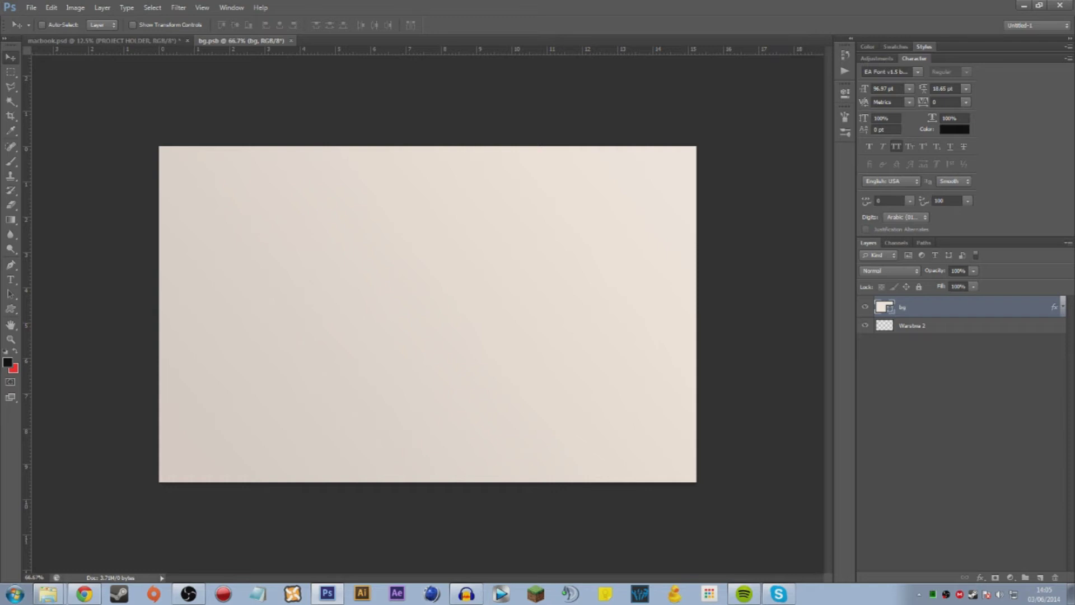
{"action": "left_click_drag", "start_coordinate": [371, 245], "coordinate": [334, 202]}
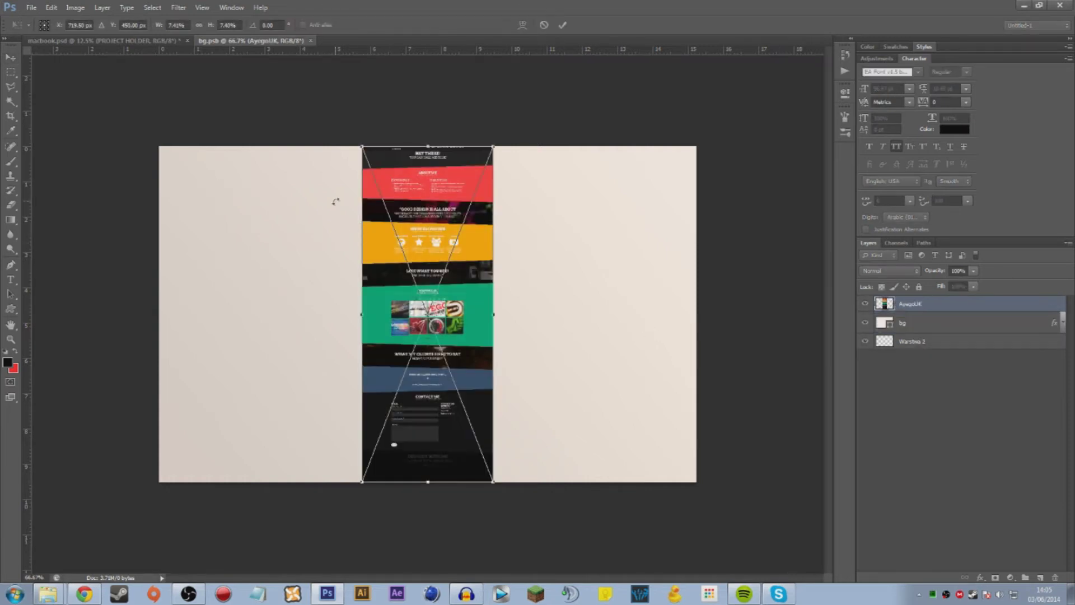
{"action": "scroll", "coordinate": [429, 342], "scroll_direction": "down", "scroll_amount": 5}
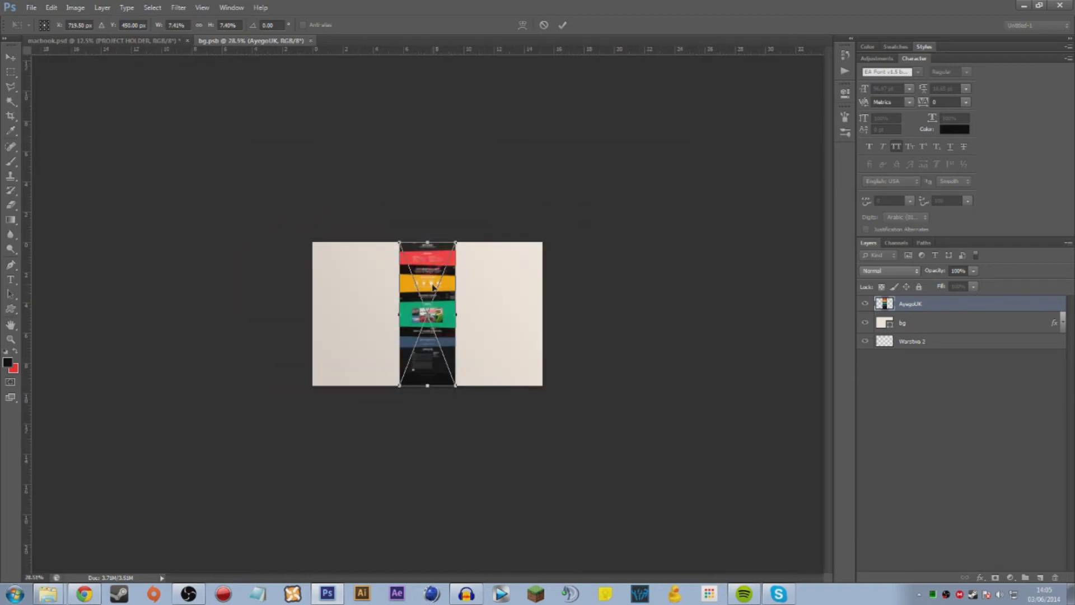
{"action": "key", "text": "Return"}
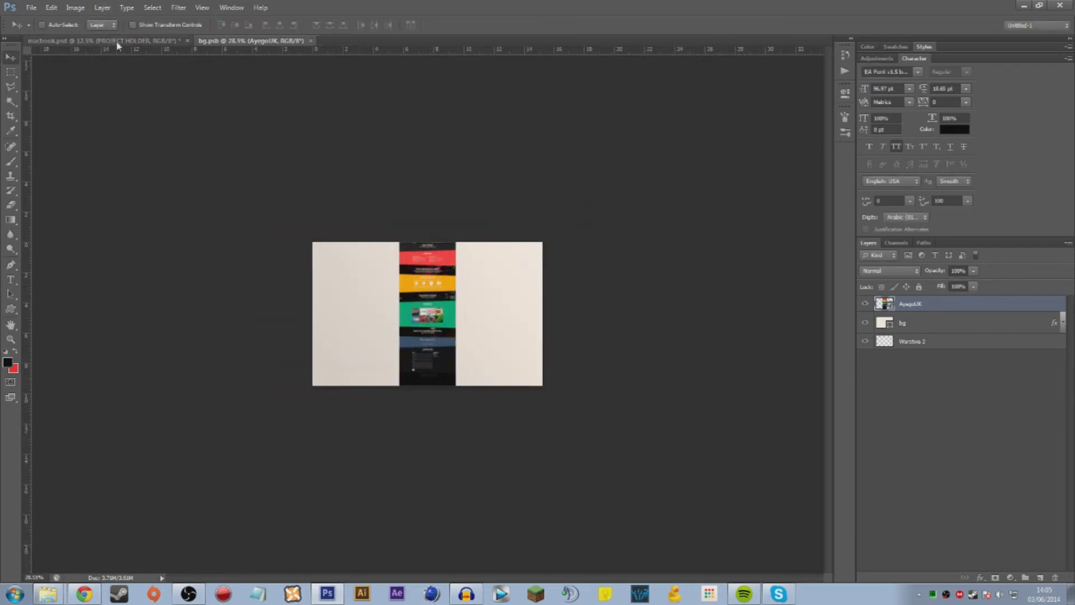
{"action": "left_click", "coordinate": [115, 41]}
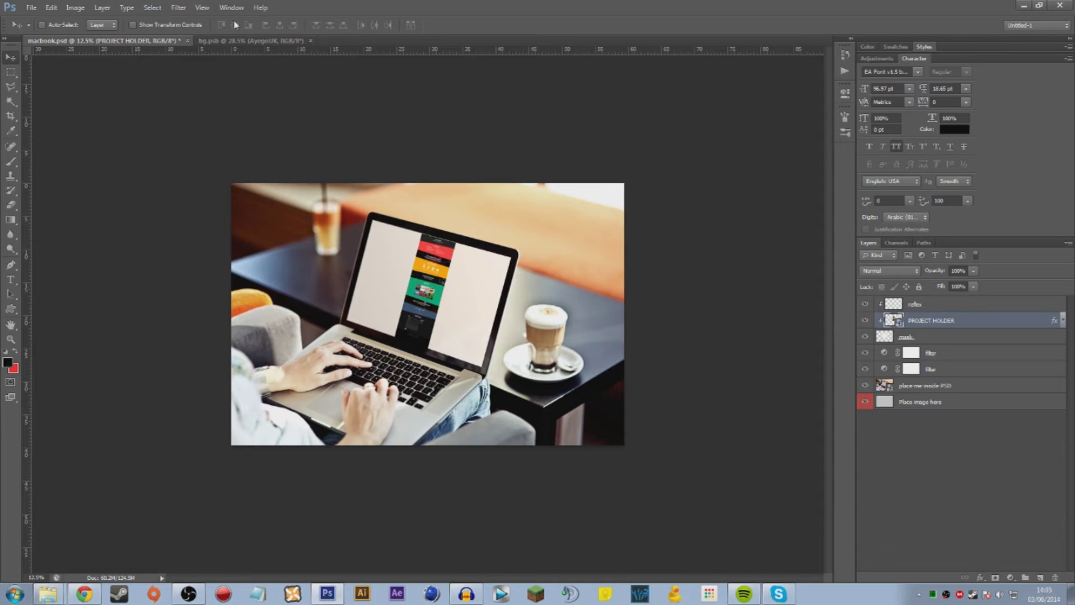
{"action": "left_click", "coordinate": [250, 40]}
Step: Nudge the AyegoUK design up slightly and save bg.psb
{"action": "key", "text": "ctrl+t"}
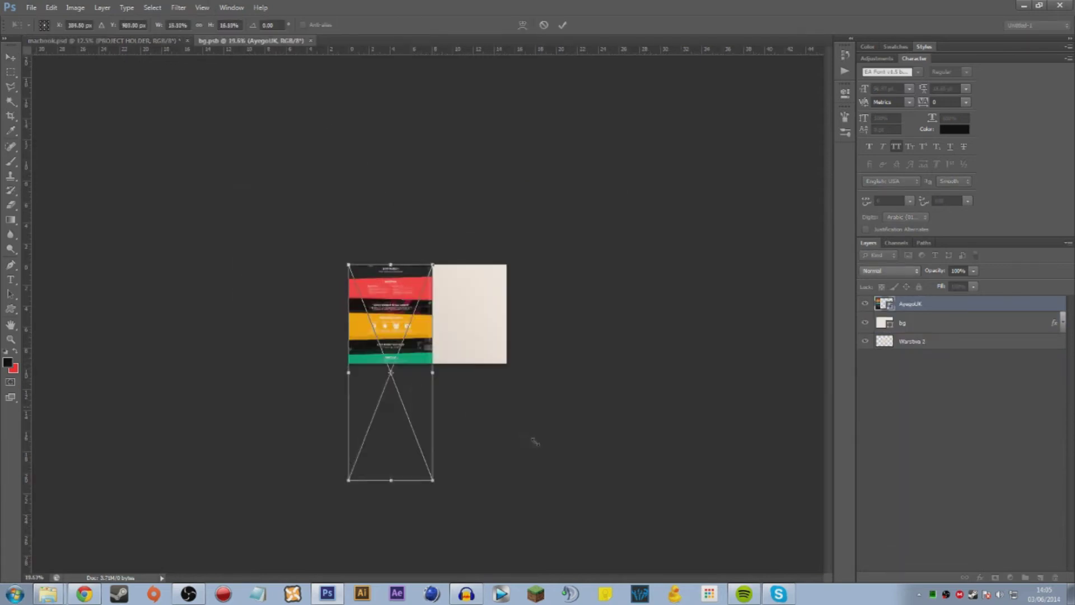
{"action": "scroll", "coordinate": [535, 442], "scroll_direction": "up", "scroll_amount": 10}
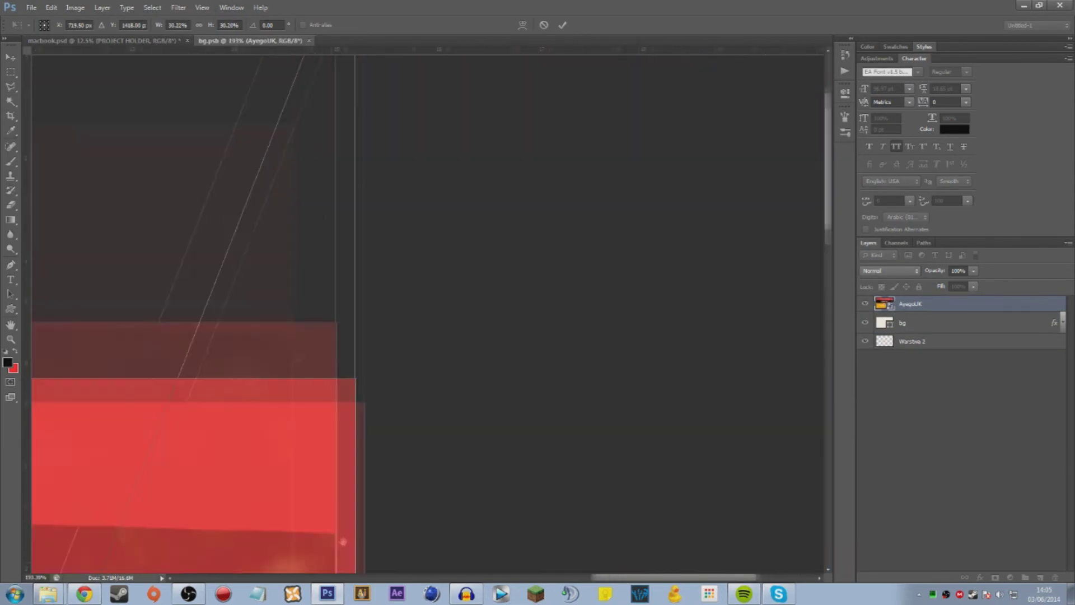
{"action": "scroll", "coordinate": [545, 415], "scroll_direction": "down", "scroll_amount": 10}
{"action": "key", "text": "Return"}
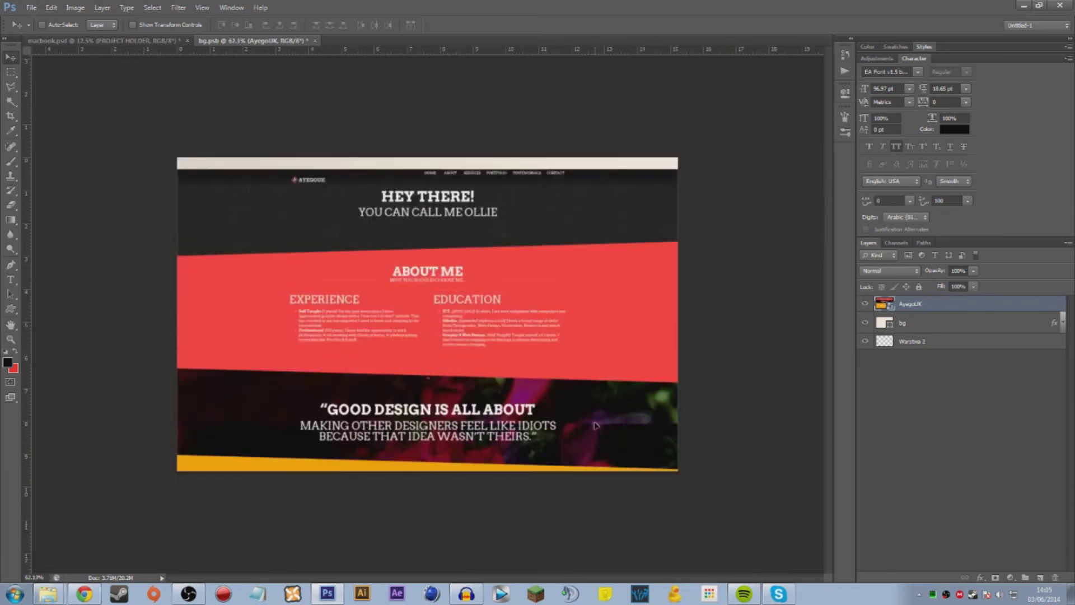
{"action": "left_click_drag", "start_coordinate": [596, 426], "coordinate": [596, 414]}
{"action": "key", "text": "ctrl+s"}
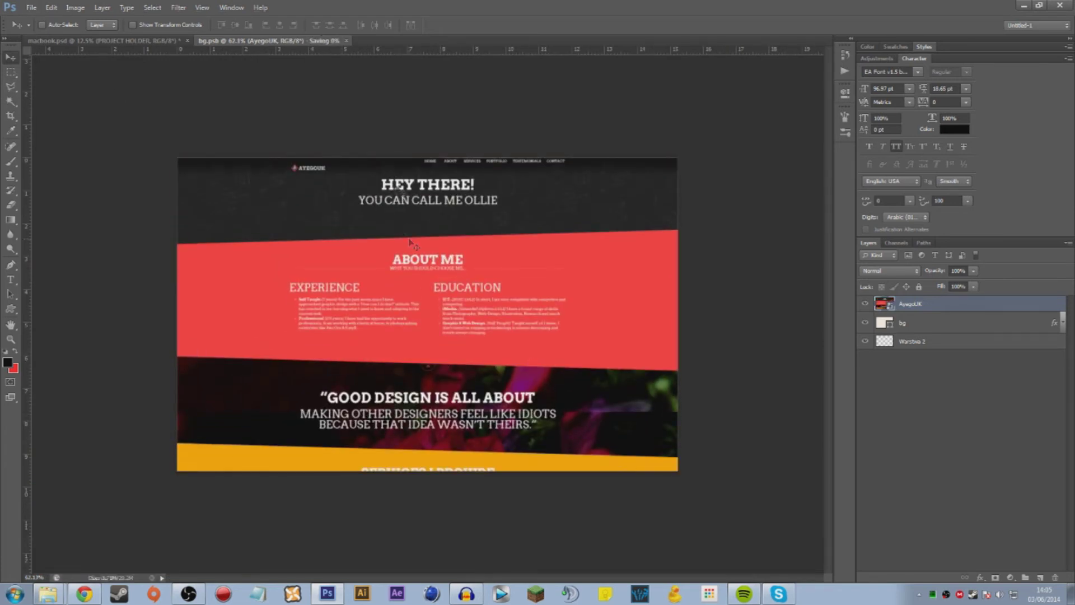
Step: Switch back to the macbook mockup document
{"action": "key", "text": "ctrl+Tab"}
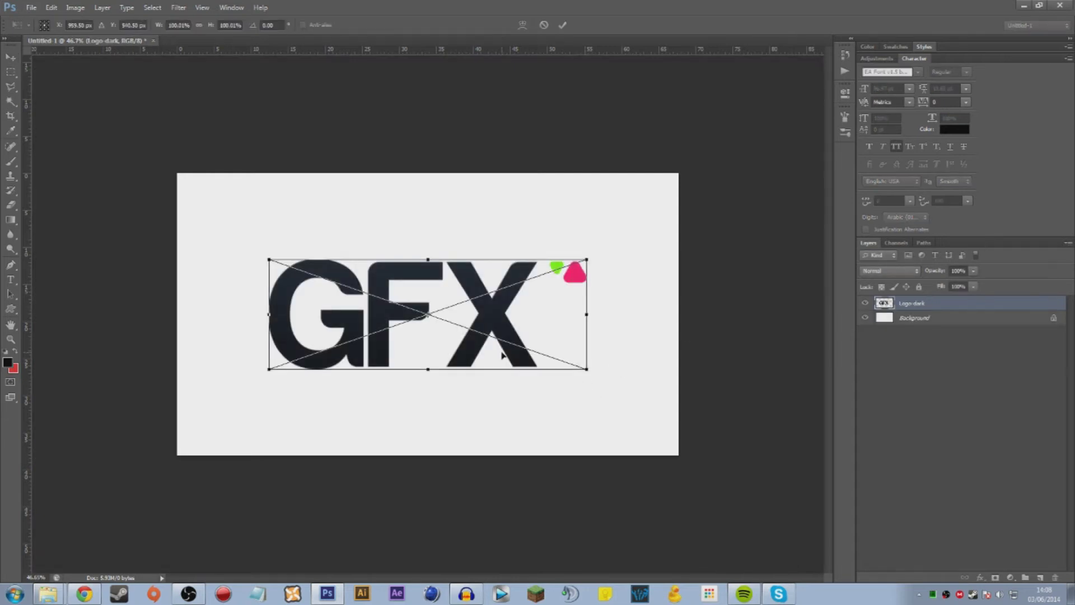
Step: Re-place the GFX logo at a tiny size as a smart object and open its contents
{"action": "key", "text": "Return"}
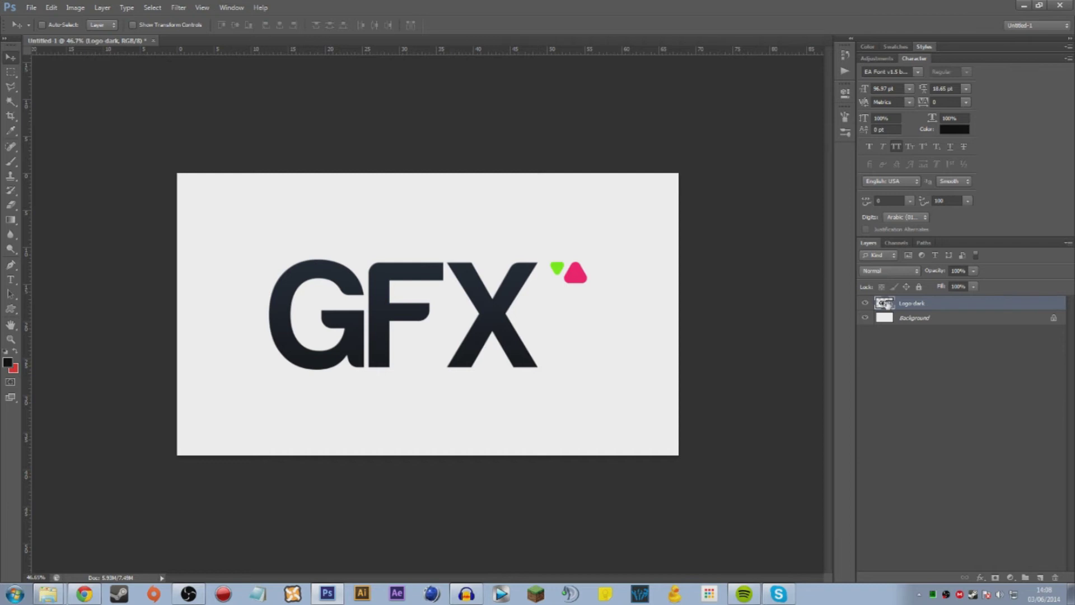
{"action": "key", "text": "Delete"}
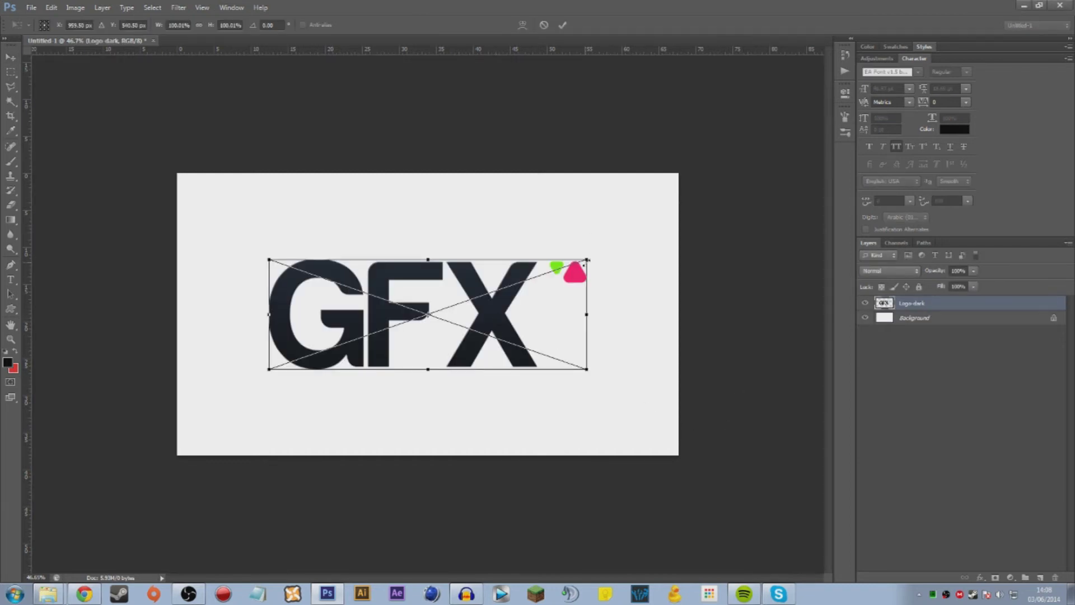
{"action": "left_click_drag", "start_coordinate": [587, 260], "coordinate": [444, 319]}
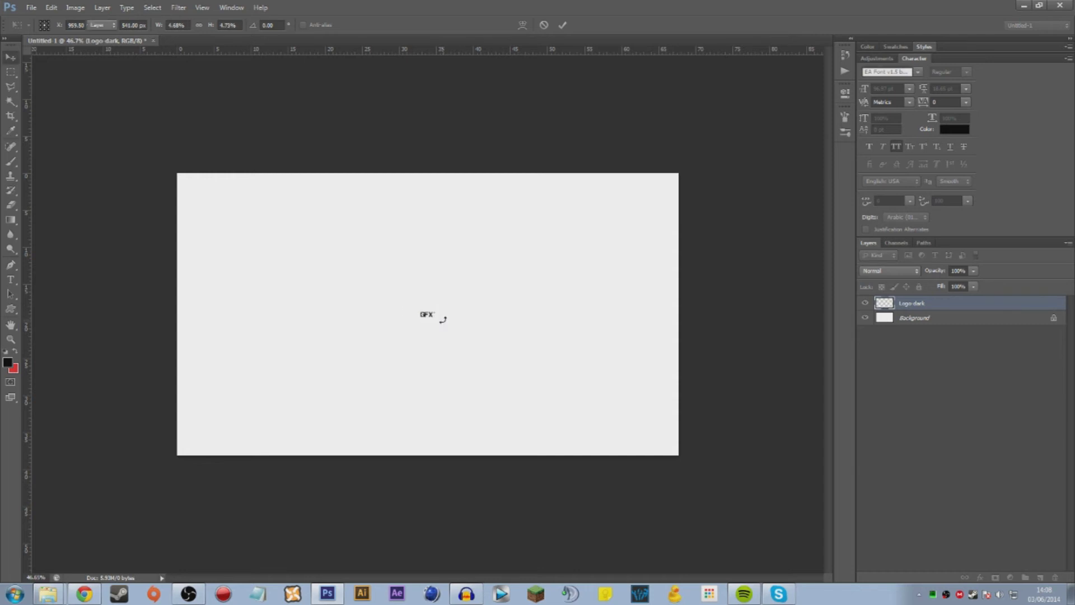
{"action": "key", "text": "Return"}
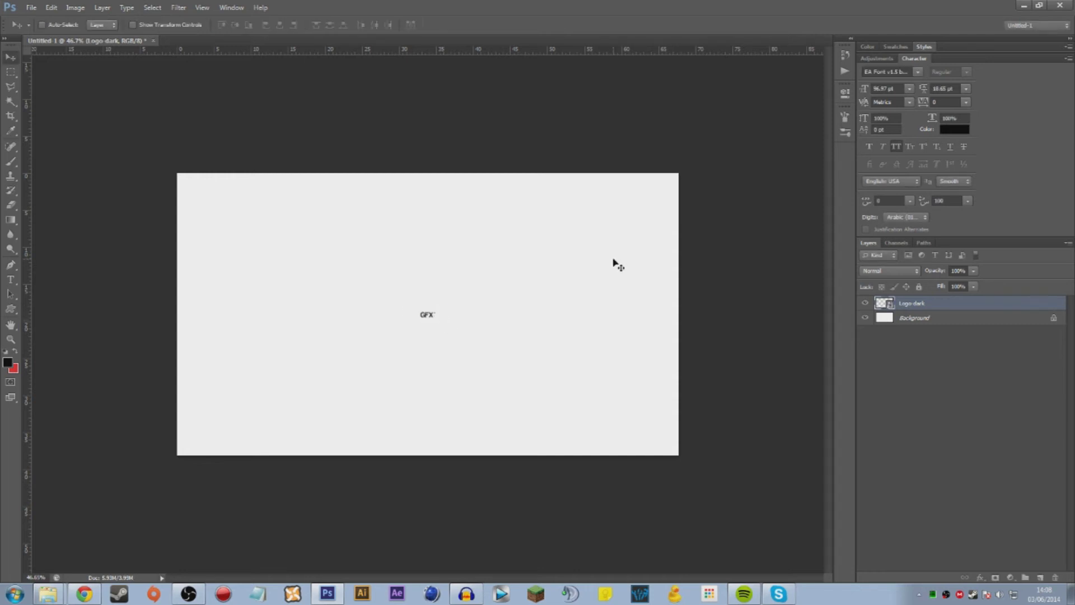
{"action": "double_click", "coordinate": [888, 309]}
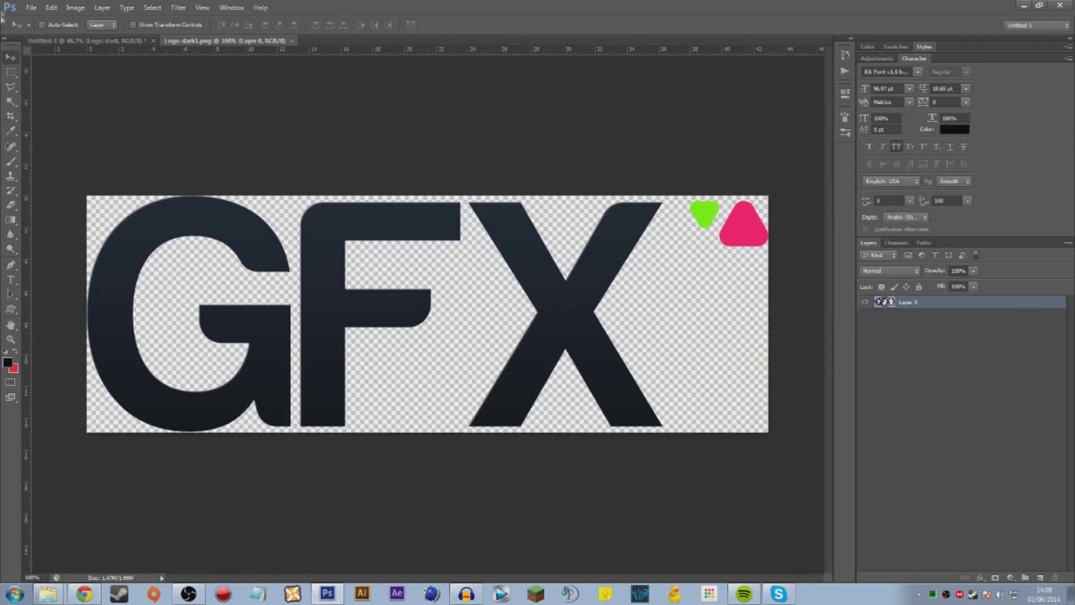
Step: Scale the tiny logo back up to a large size in Untitled-1
{"action": "left_click", "coordinate": [78, 40]}
{"action": "key", "text": "ctrl+t"}
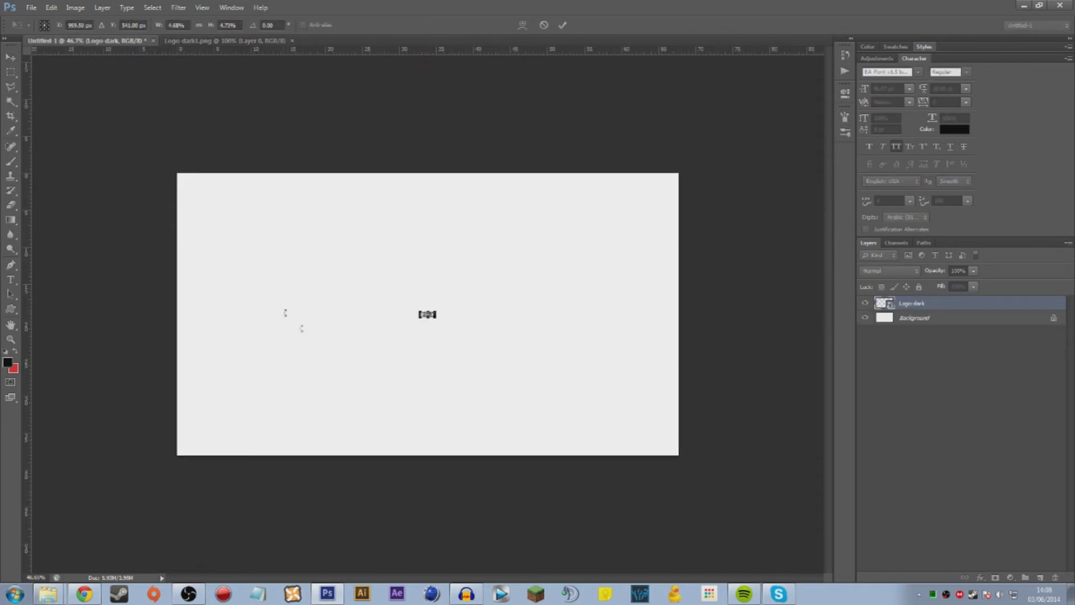
{"action": "left_click_drag", "start_coordinate": [436, 320], "coordinate": [621, 432]}
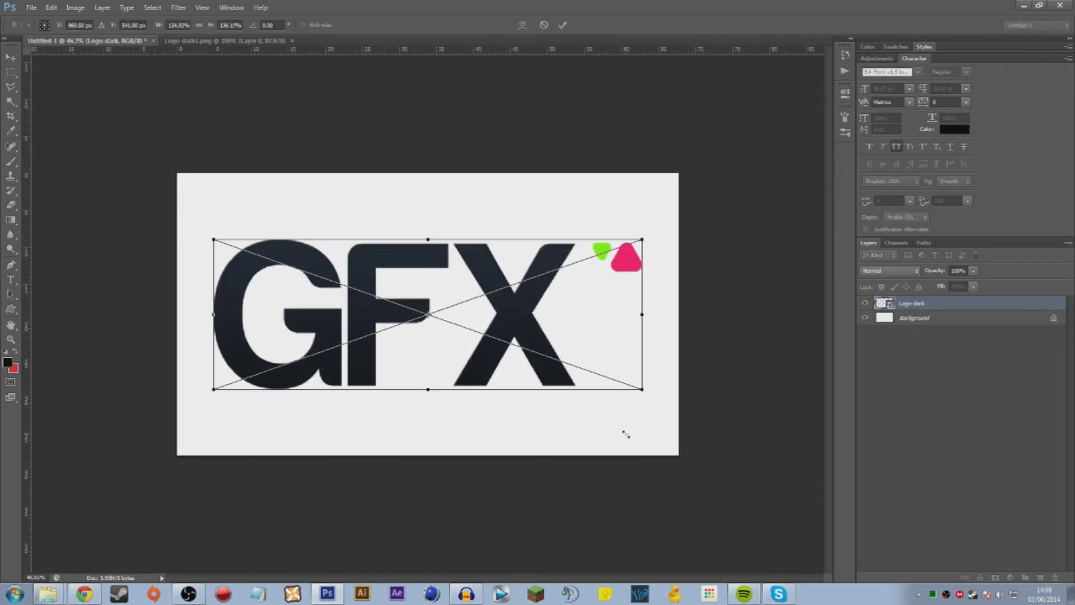
{"action": "key", "text": "Return"}
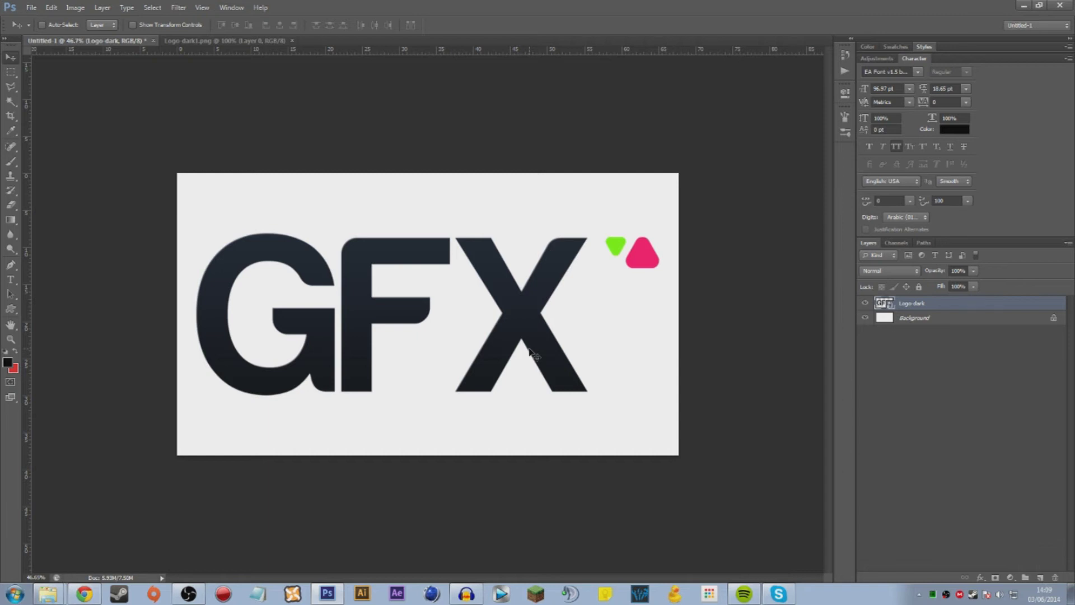
Step: Shrink the GFX logo slightly, move it up-left, and spread duplicate copies across the canvas
{"action": "key", "text": "ctrl+t"}
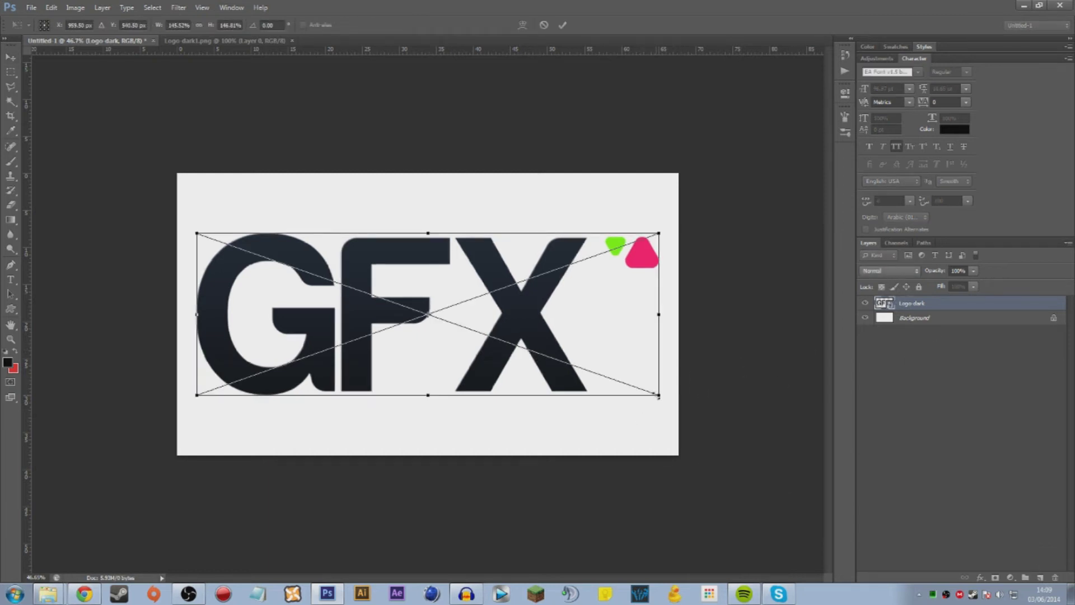
{"action": "left_click_drag", "start_coordinate": [658, 396], "coordinate": [588, 384]}
{"action": "left_click_drag", "start_coordinate": [498, 325], "coordinate": [533, 380]}
{"action": "key", "text": "Return"}
{"action": "key", "text": "ctrl+j"}
{"action": "key", "text": "ctrl+j"}
{"action": "key", "text": "ctrl+j"}
{"action": "left_click_drag", "start_coordinate": [357, 417], "coordinate": [463, 302]}
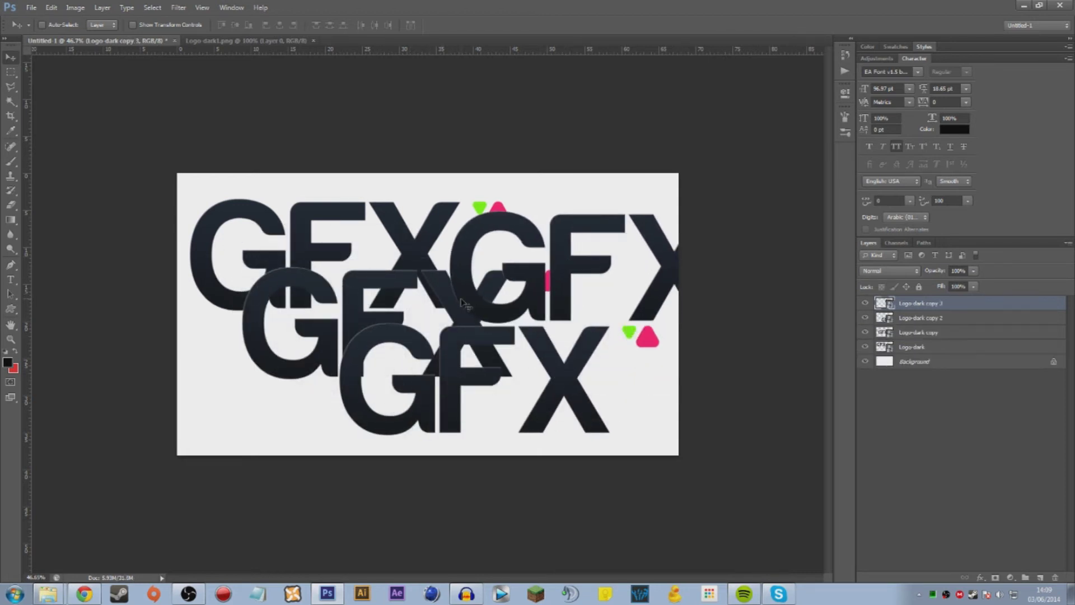
Step: Shrink the top-right logo copy with Free Transform
{"action": "key", "text": "ctrl+t"}
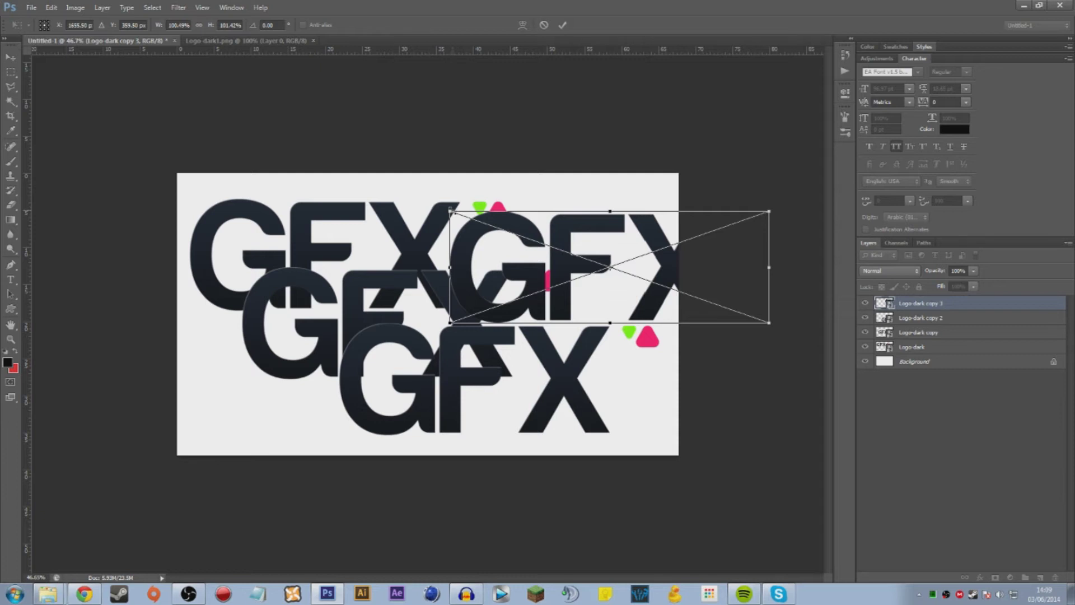
{"action": "left_click_drag", "start_coordinate": [451, 211], "coordinate": [557, 246]}
{"action": "key", "text": "Return"}
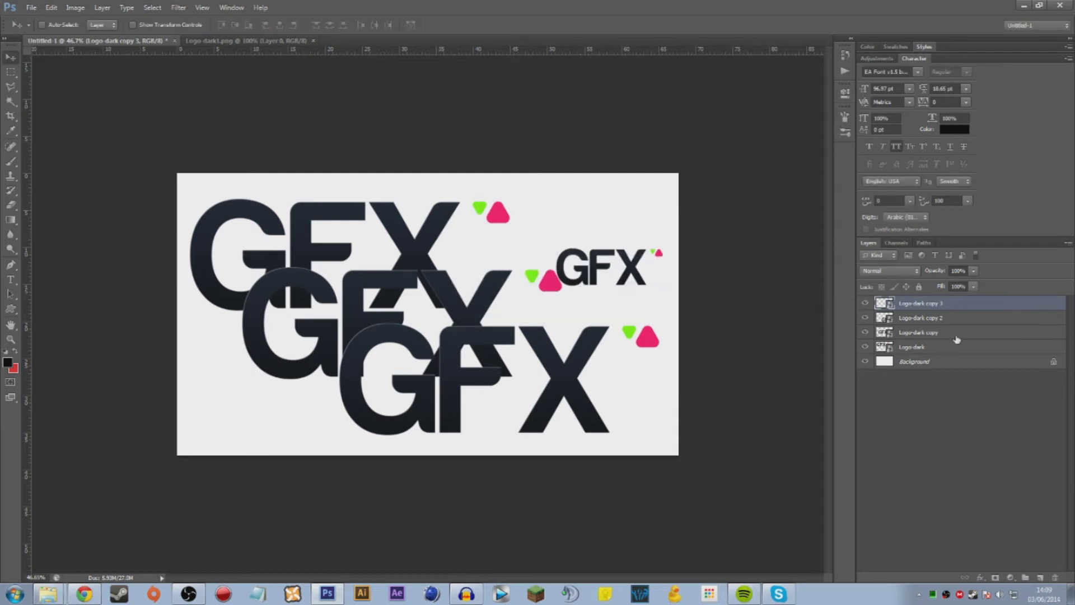
Step: Warp the Logo-dark copy 2 logo into a wave and move it toward the bottom right
{"action": "left_click", "coordinate": [927, 318]}
{"action": "left_click", "coordinate": [51, 7]}
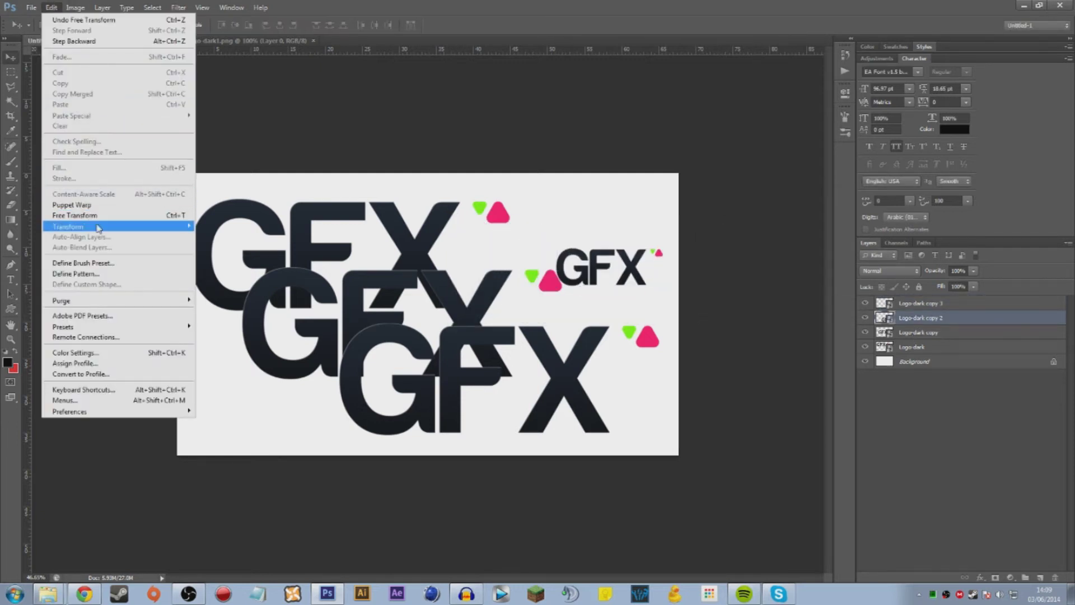
{"action": "mouse_move", "coordinate": [98, 227]}
{"action": "left_click", "coordinate": [224, 294]}
{"action": "left_click_drag", "start_coordinate": [442, 373], "coordinate": [502, 419]}
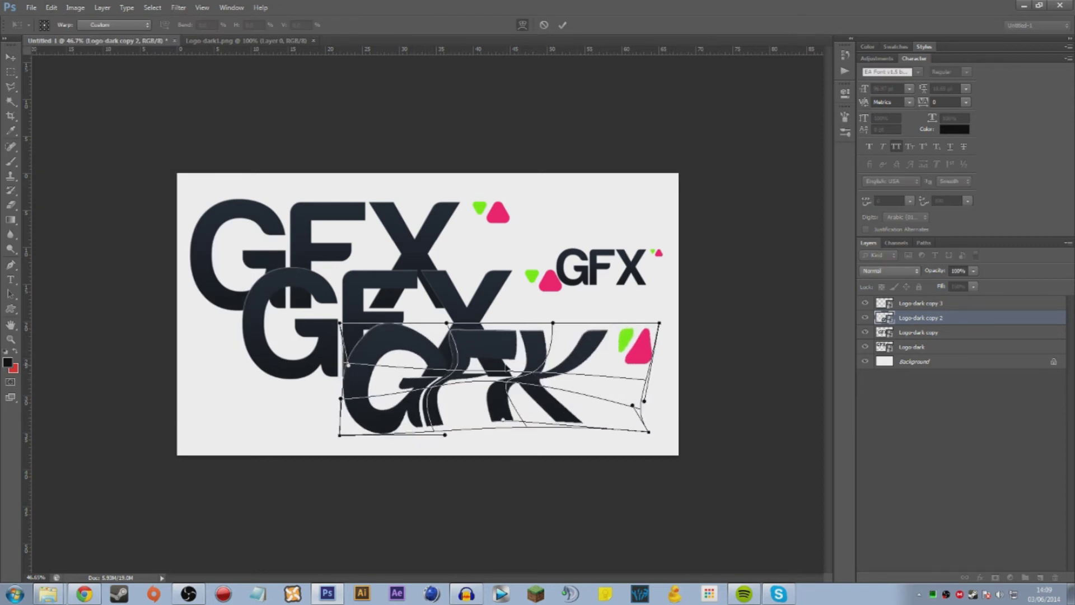
{"action": "key", "text": "Return"}
{"action": "left_click_drag", "start_coordinate": [475, 367], "coordinate": [526, 406]}
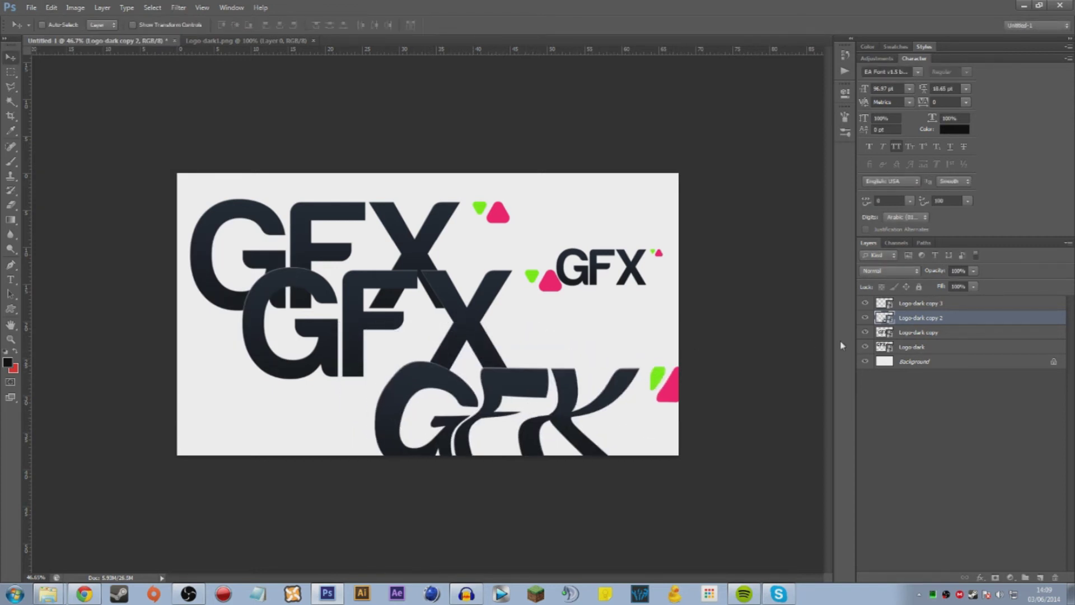
Step: Distort the Logo-dark copy logo into a trapezoid and shrink it small around its centre
{"action": "left_click", "coordinate": [914, 332]}
{"action": "left_click", "coordinate": [51, 8]}
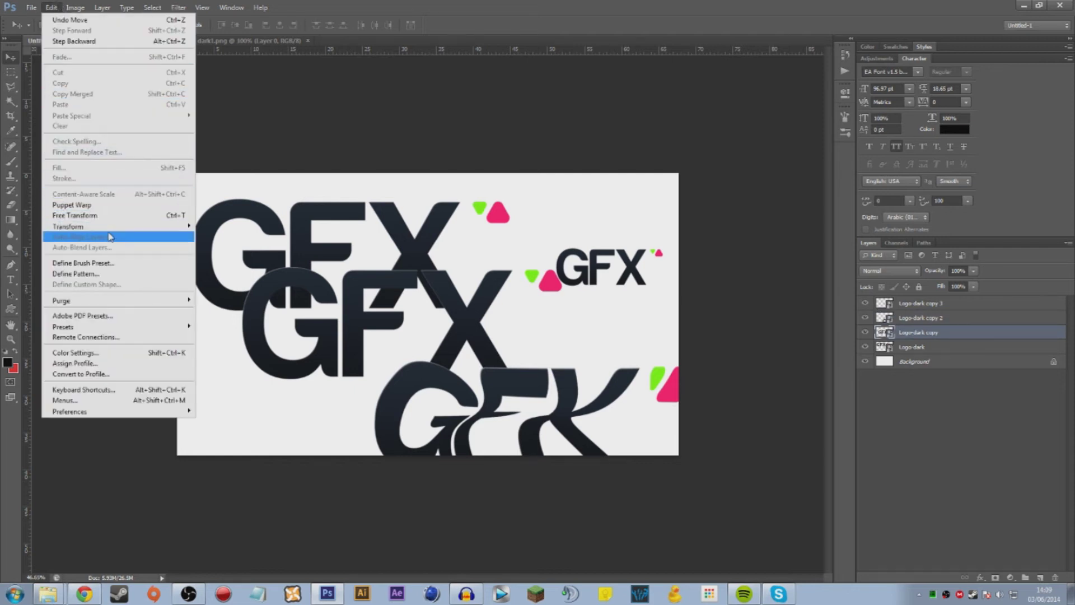
{"action": "mouse_move", "coordinate": [84, 226]}
{"action": "left_click", "coordinate": [224, 283]}
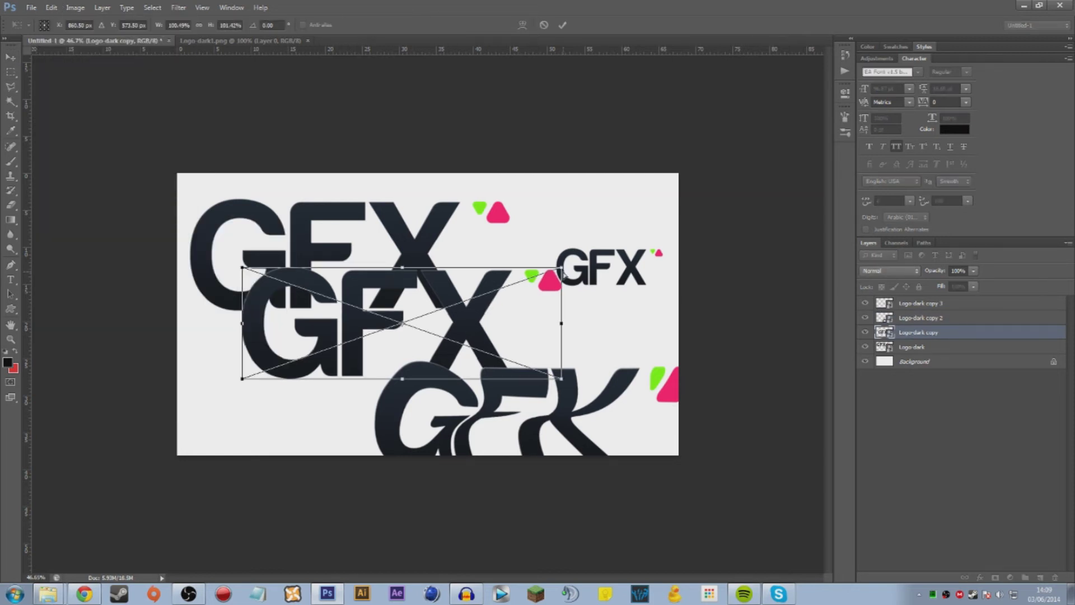
{"action": "left_click_drag", "start_coordinate": [561, 268], "coordinate": [442, 268]}
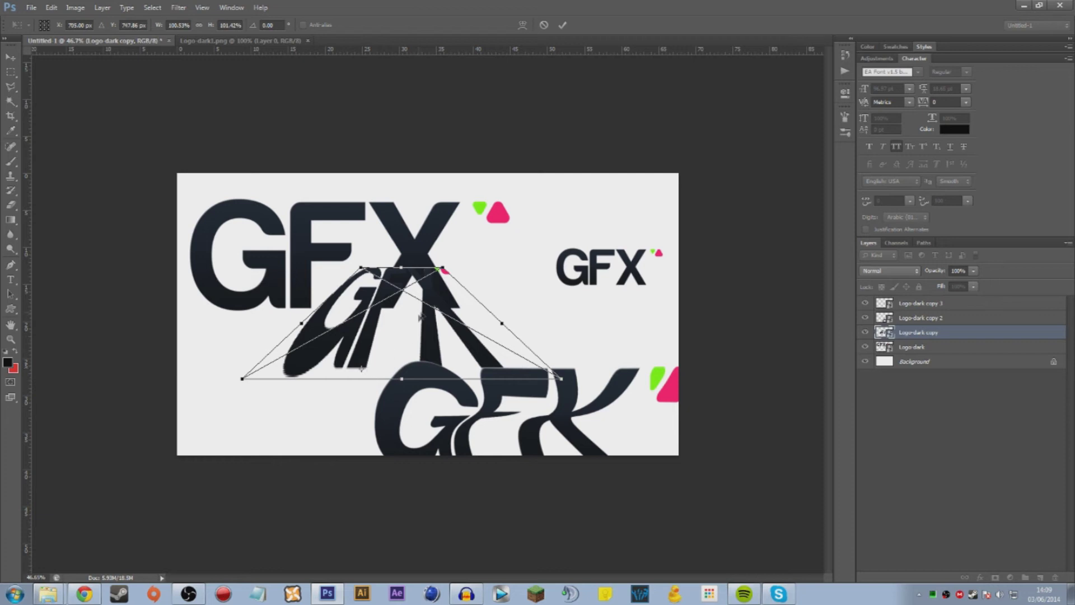
{"action": "left_click_drag", "start_coordinate": [362, 369], "coordinate": [401, 323]}
{"action": "left_click_drag", "start_coordinate": [401, 267], "coordinate": [285, 381]}
{"action": "key", "text": "Return"}
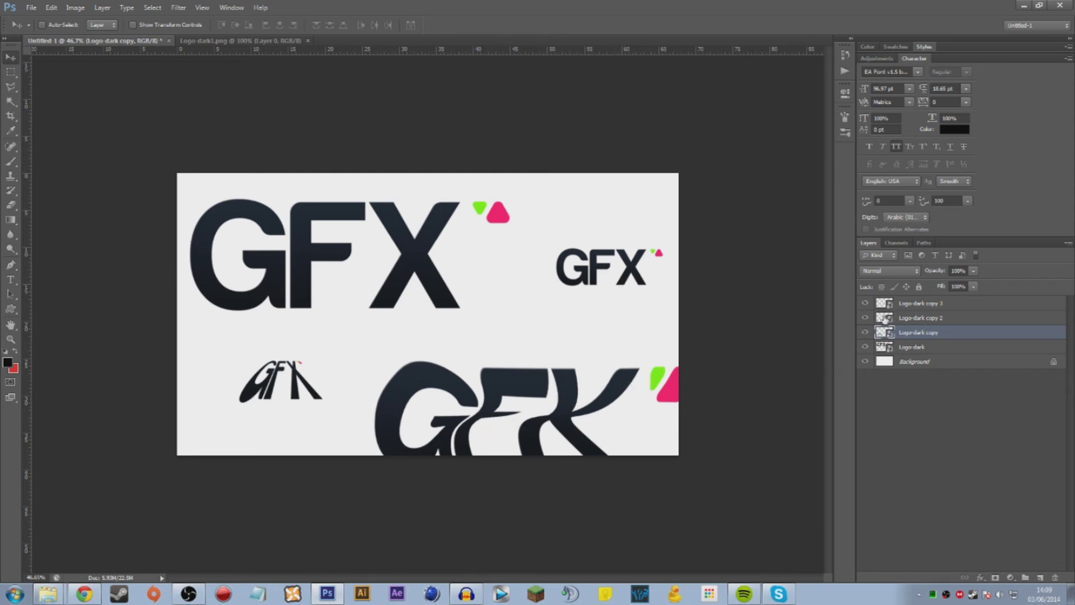
{"action": "key", "text": "ctrl+Tab"}
Step: Add a new layer above the logo and choose a smaller soft brush
{"action": "left_click", "coordinate": [10, 162]}
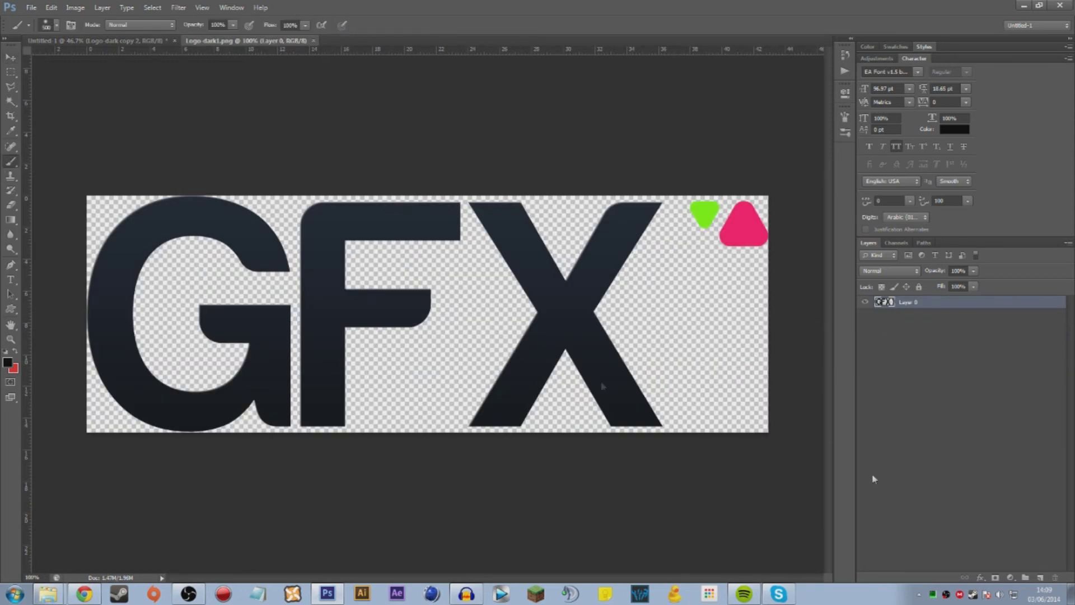
{"action": "left_click", "coordinate": [1040, 578]}
{"action": "right_click", "coordinate": [412, 297]}
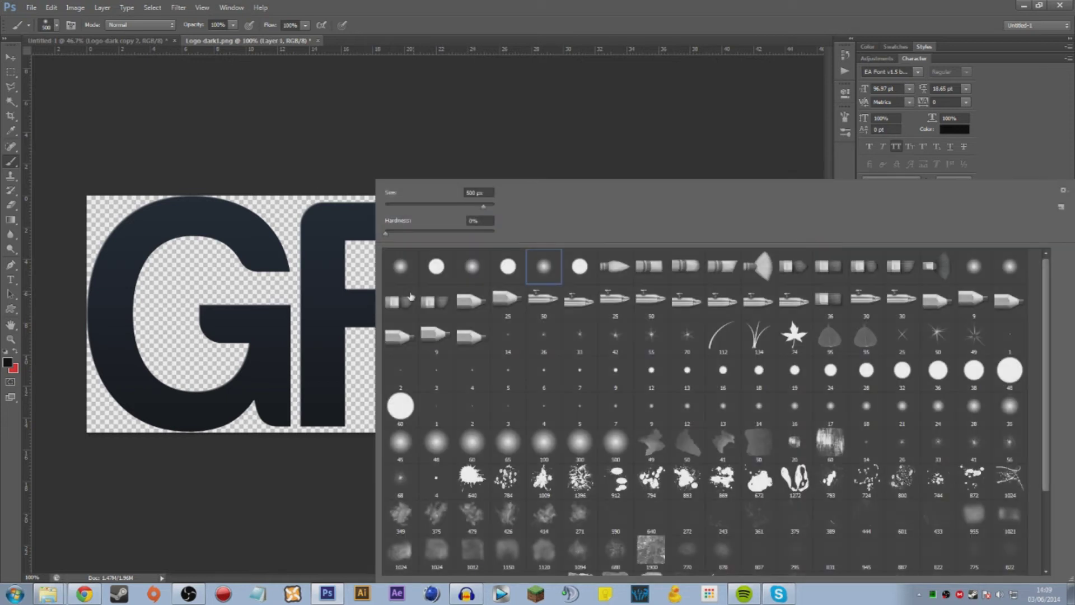
{"action": "left_click", "coordinate": [415, 203]}
{"action": "key", "text": "Return"}
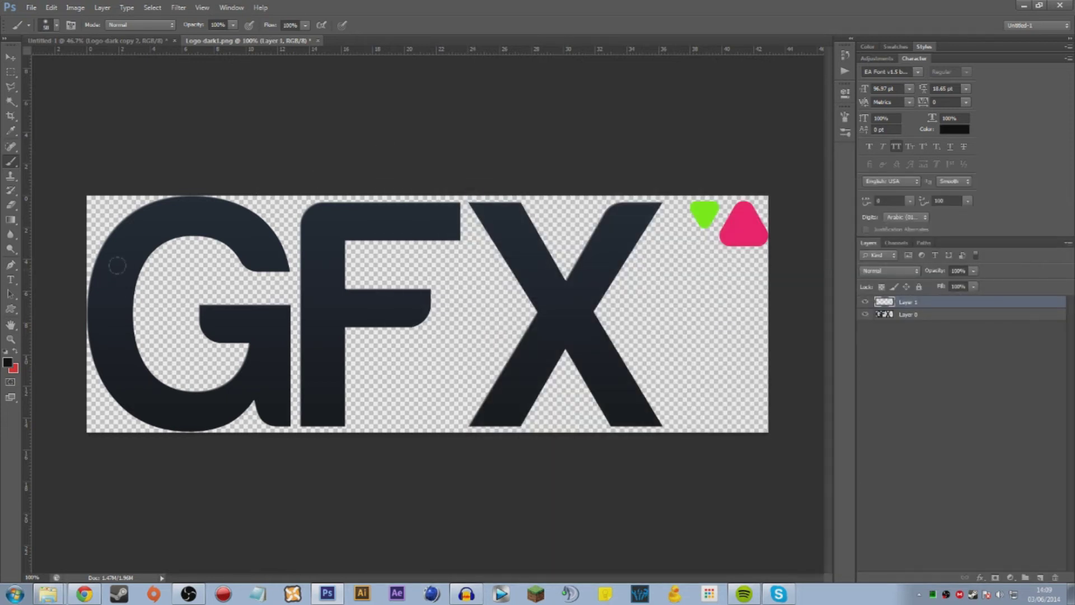
Step: Paint two black strokes, then a red zigzag and loop across the GFX logo
{"action": "mouse_move", "coordinate": [116, 264]}
{"action": "left_mouse_down"}
{"action": "mouse_move", "coordinate": [192, 329]}
{"action": "mouse_move", "coordinate": [336, 285]}
{"action": "mouse_move", "coordinate": [561, 264]}
{"action": "mouse_move", "coordinate": [701, 289]}
{"action": "left_mouse_up"}
{"action": "mouse_move", "coordinate": [709, 364]}
{"action": "left_mouse_down"}
{"action": "mouse_move", "coordinate": [473, 367]}
{"action": "mouse_move", "coordinate": [372, 331]}
{"action": "left_mouse_up"}
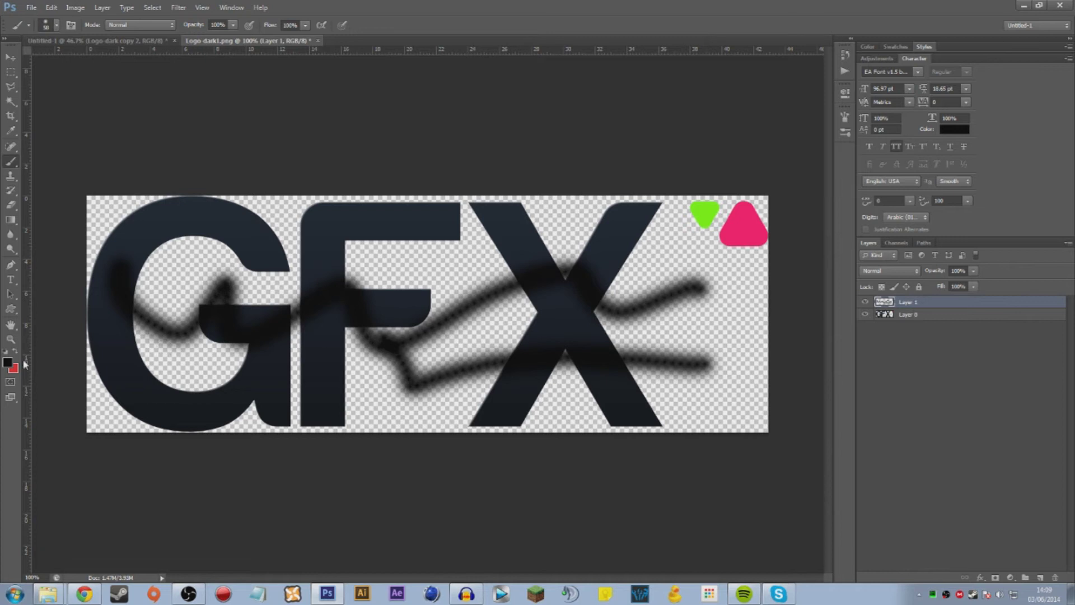
{"action": "left_click", "coordinate": [14, 352]}
{"action": "mouse_move", "coordinate": [112, 354]}
{"action": "left_mouse_down"}
{"action": "mouse_move", "coordinate": [418, 261]}
{"action": "mouse_move", "coordinate": [616, 364]}
{"action": "mouse_move", "coordinate": [420, 333]}
{"action": "left_mouse_up"}
{"action": "mouse_move", "coordinate": [361, 286]}
{"action": "left_mouse_down"}
{"action": "mouse_move", "coordinate": [108, 262]}
{"action": "mouse_move", "coordinate": [315, 260]}
{"action": "mouse_move", "coordinate": [500, 243]}
{"action": "mouse_move", "coordinate": [593, 327]}
{"action": "mouse_move", "coordinate": [665, 307]}
{"action": "mouse_move", "coordinate": [330, 336]}
{"action": "mouse_move", "coordinate": [333, 368]}
{"action": "left_mouse_up"}
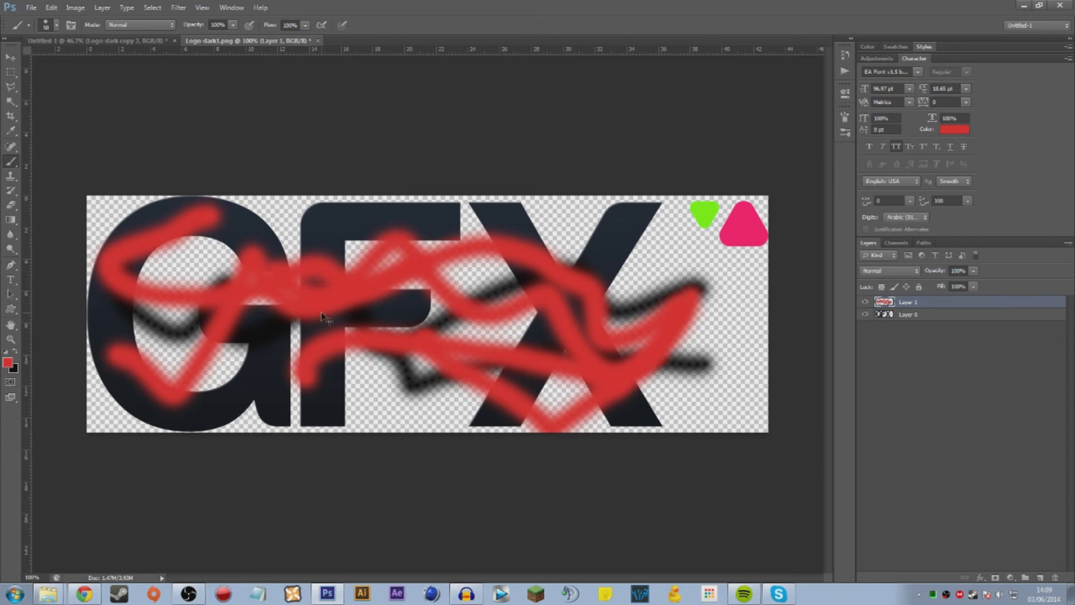
Step: Cancel a save of the logo contents and glance at the Untitled-1 logo copies
{"action": "key", "text": "ctrl+s"}
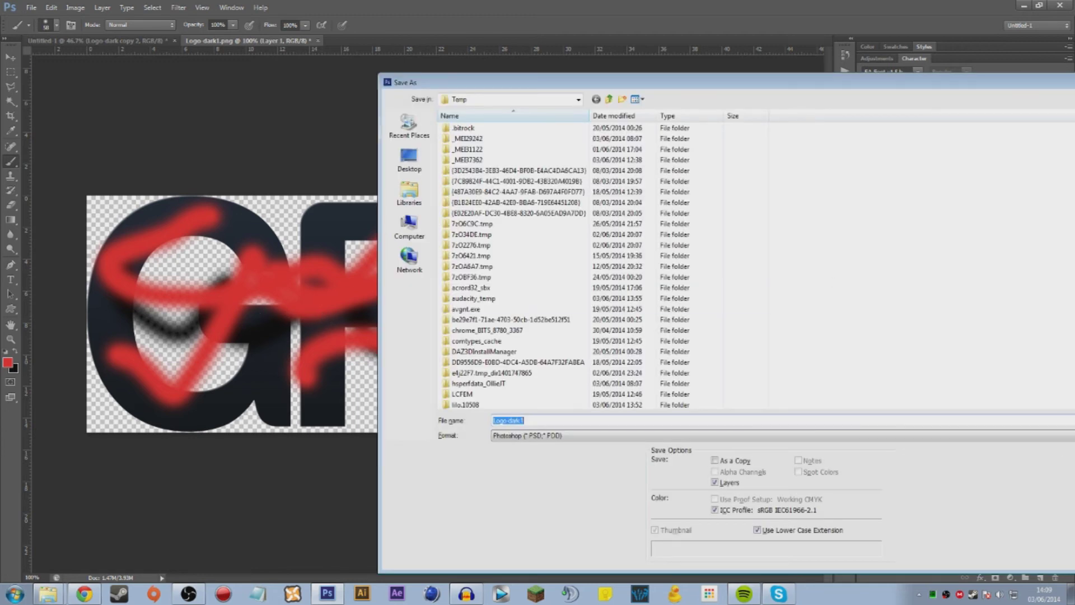
{"action": "key", "text": "Escape"}
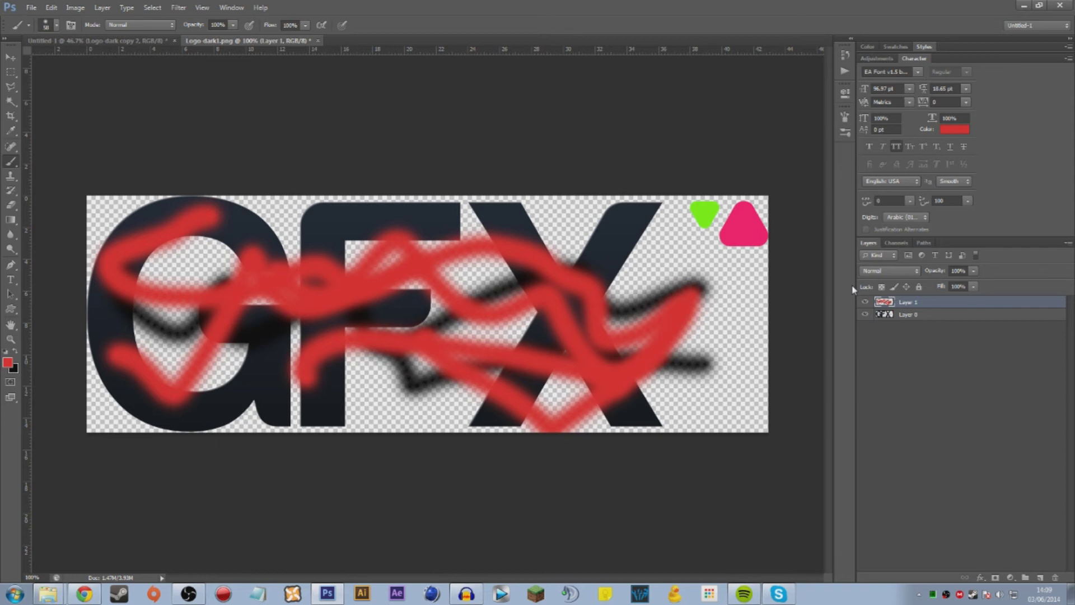
{"action": "left_click", "coordinate": [48, 41]}
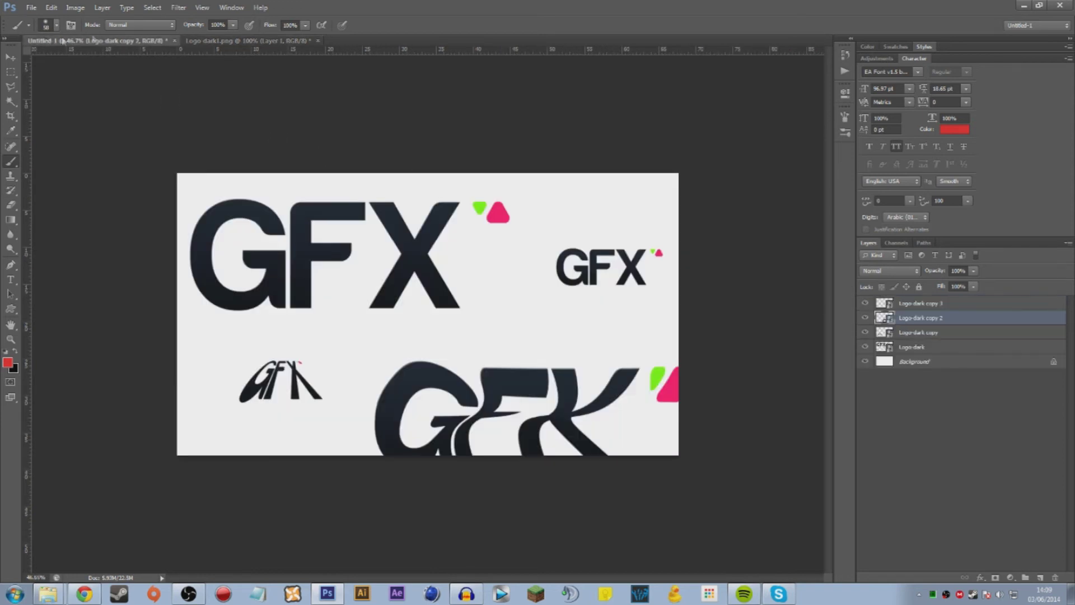
{"action": "left_click", "coordinate": [244, 41]}
Step: Merge Layer 0 and Layer 1, save Logo-dark1.png, and check the updated composite copies
{"action": "left_click", "coordinate": [921, 314], "text": "shift"}
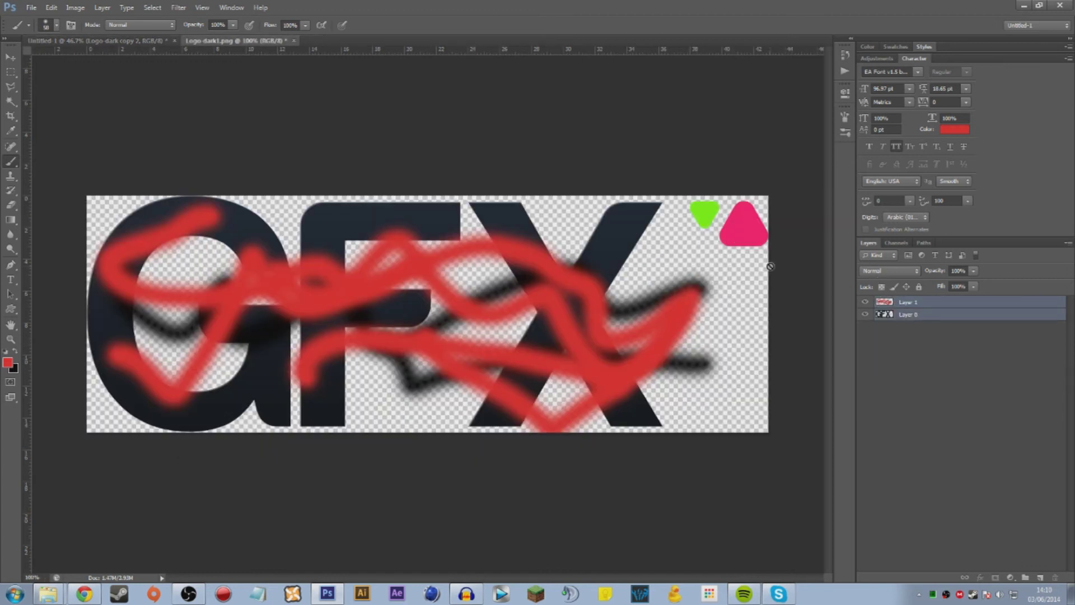
{"action": "key", "text": "ctrl+shift+s"}
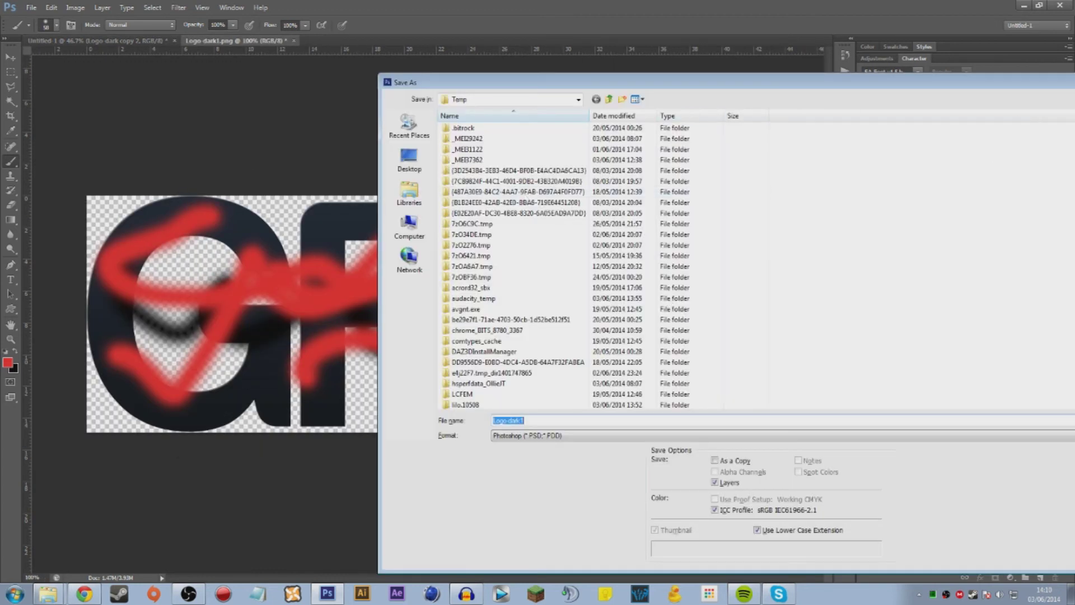
{"action": "key", "text": "Escape"}
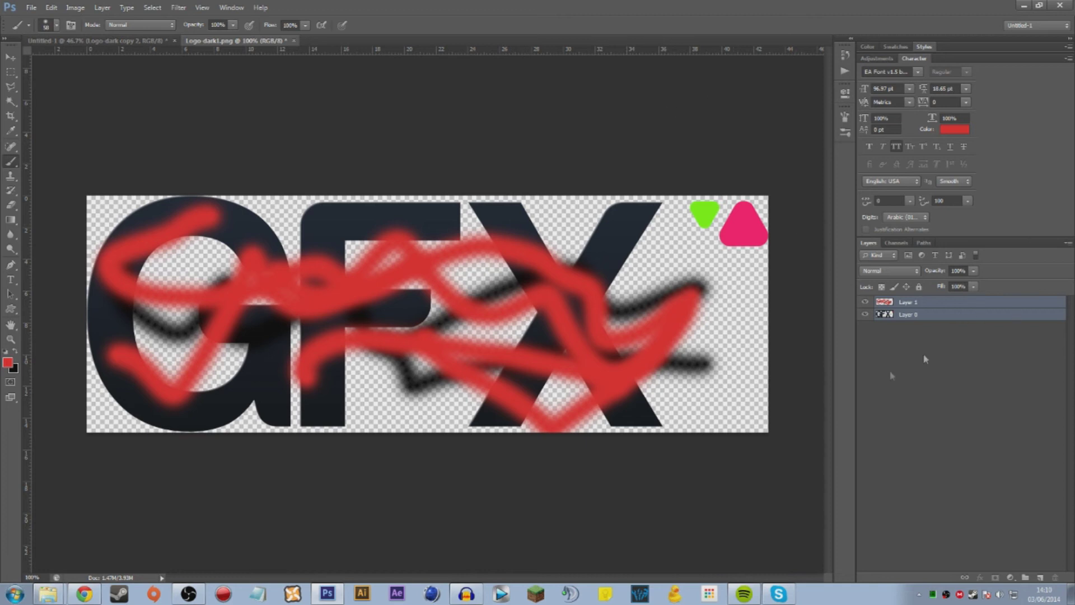
{"action": "key", "text": "ctrl+e"}
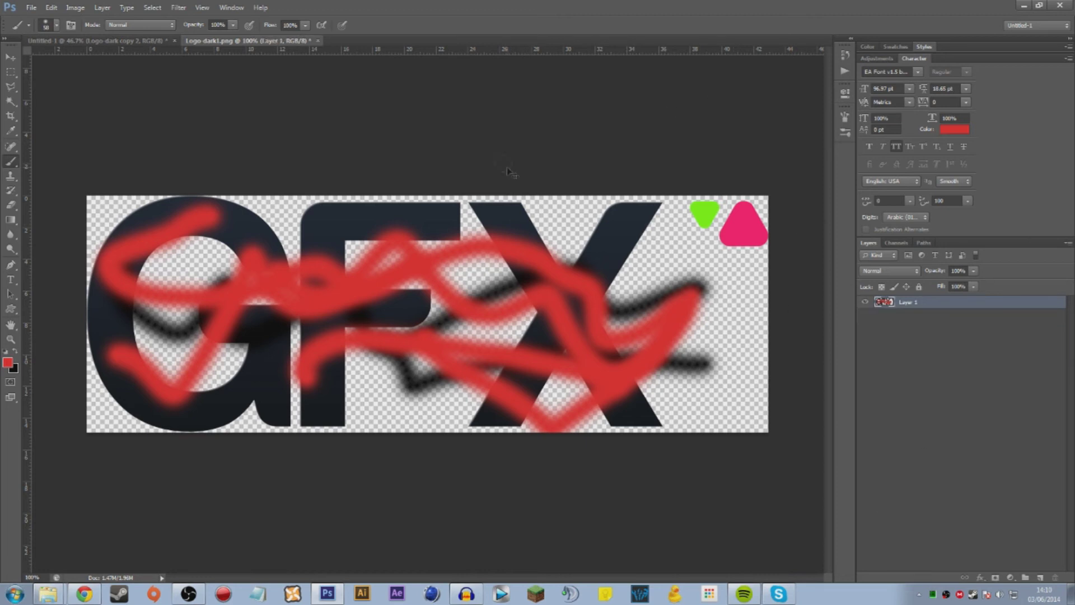
{"action": "key", "text": "ctrl+s"}
{"action": "left_click", "coordinate": [73, 40]}
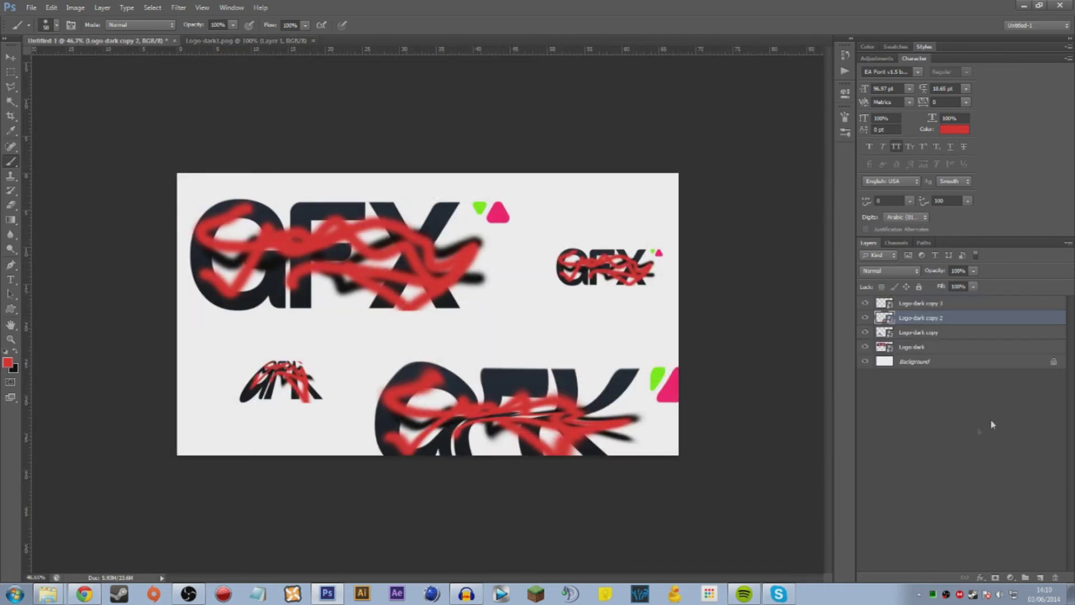
{"action": "left_click", "coordinate": [238, 41]}
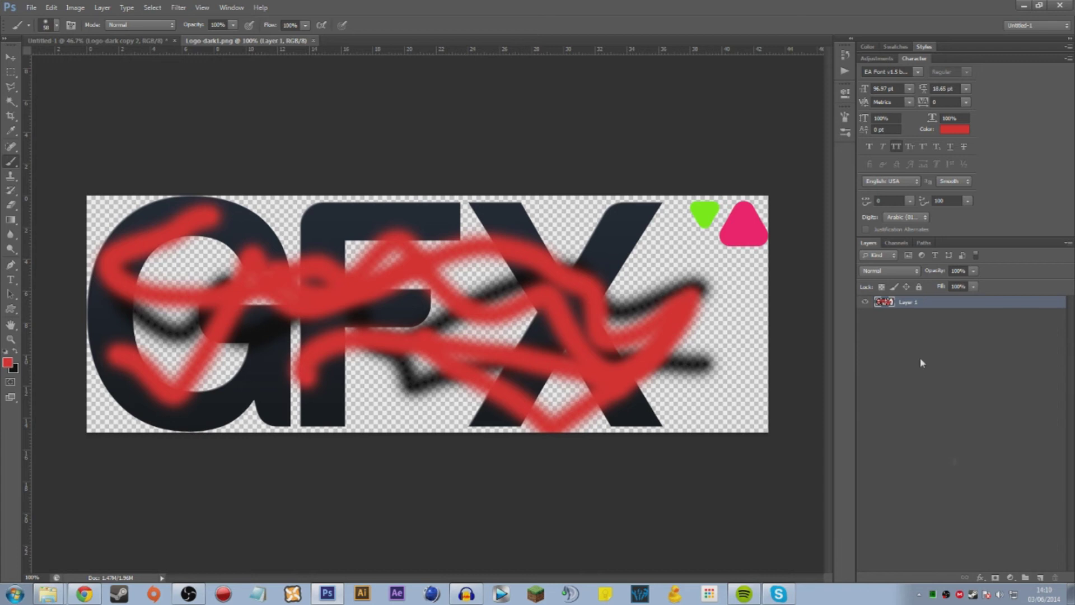
Step: Close the logo document and rasterize the Logo-dark layer
{"action": "left_click", "coordinate": [313, 40]}
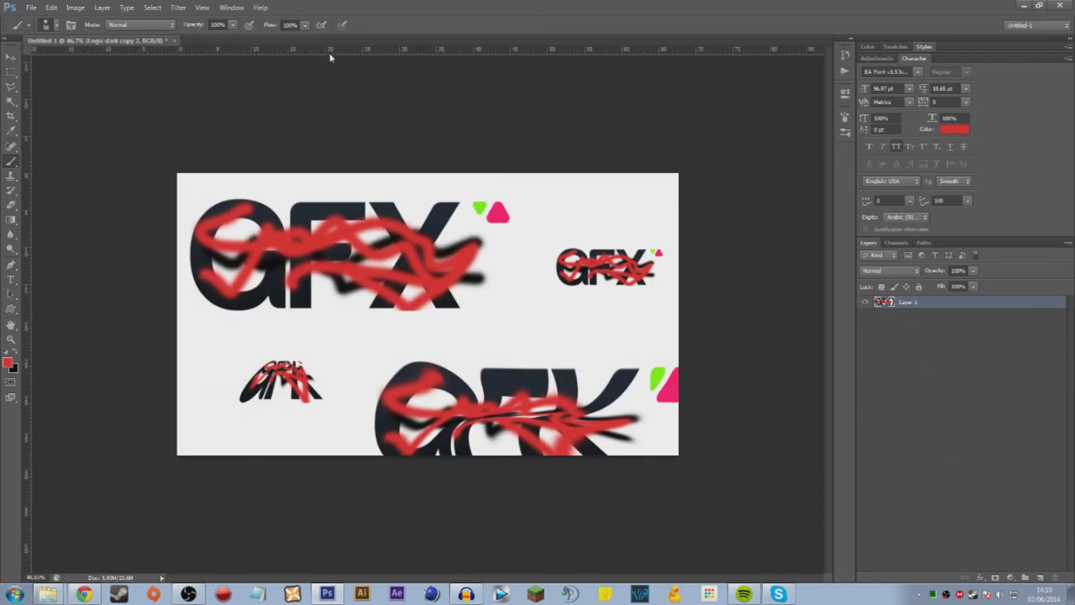
{"action": "left_click", "coordinate": [898, 303]}
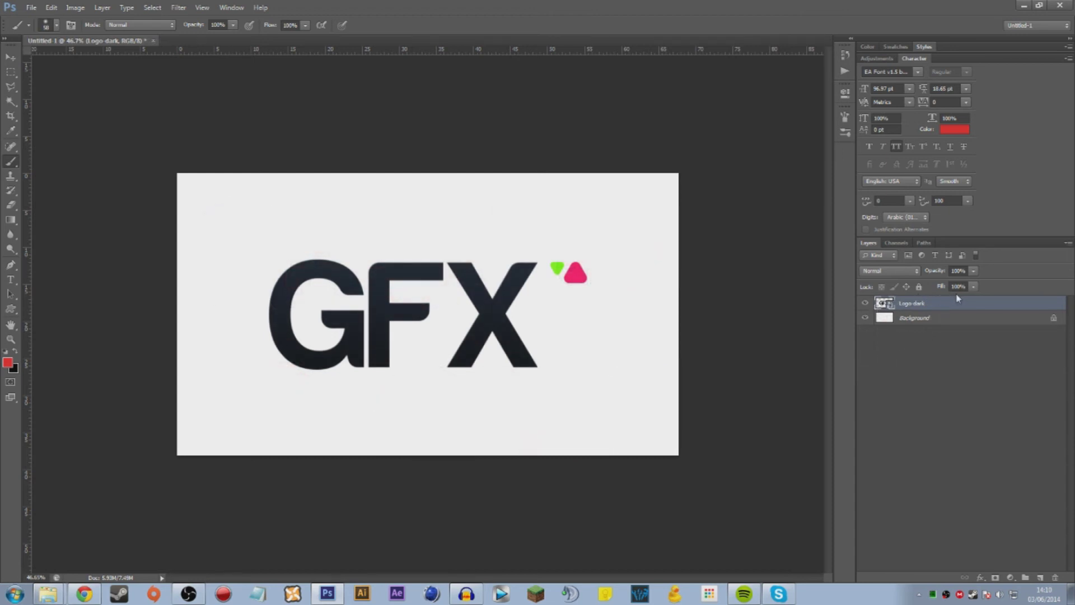
{"action": "right_click", "coordinate": [947, 309]}
{"action": "left_click", "coordinate": [855, 306]}
Step: Duplicate Logo-dark and convert both layers into a single smart object
{"action": "right_click", "coordinate": [928, 309]}
{"action": "left_click", "coordinate": [911, 303]}
{"action": "key", "text": "ctrl+j"}
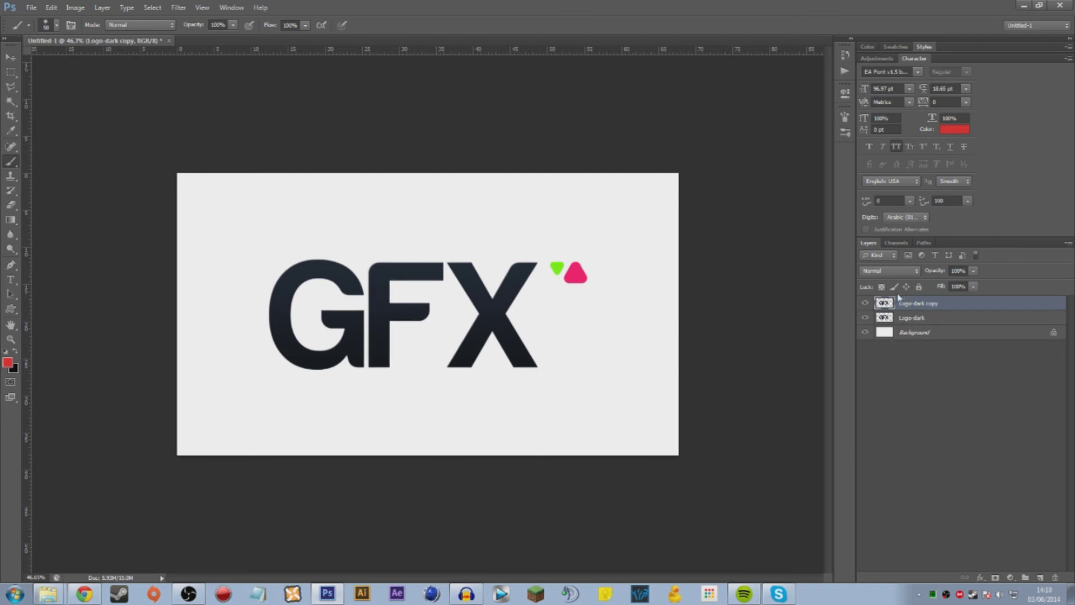
{"action": "left_click", "coordinate": [919, 319], "text": "shift"}
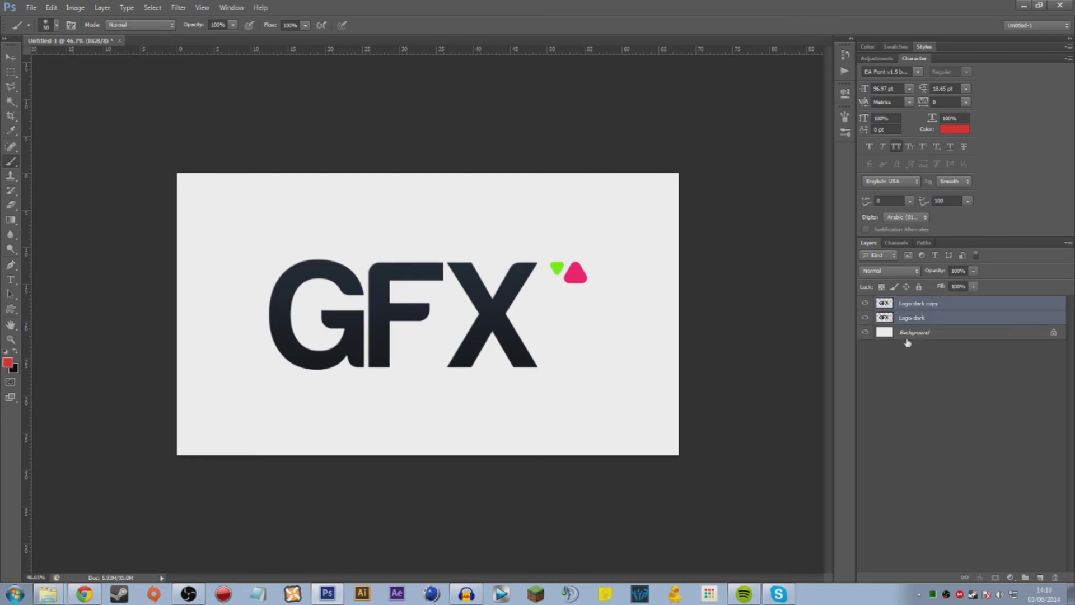
{"action": "right_click", "coordinate": [930, 315]}
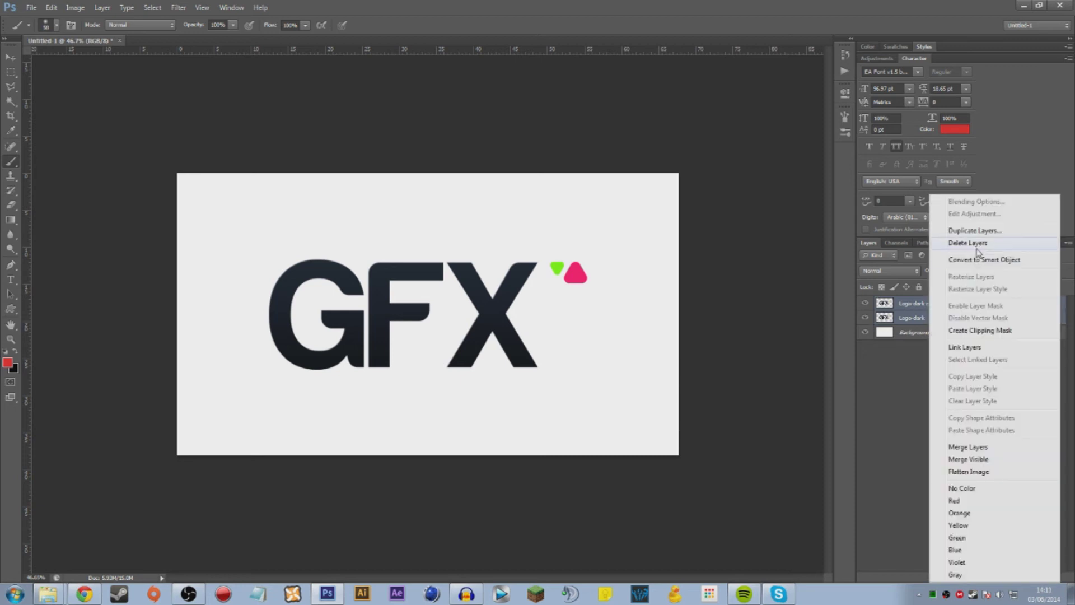
{"action": "left_click", "coordinate": [996, 258]}
Step: In the smart object, delete the duplicate layer and paint a red scribble across G and F
{"action": "double_click", "coordinate": [885, 303]}
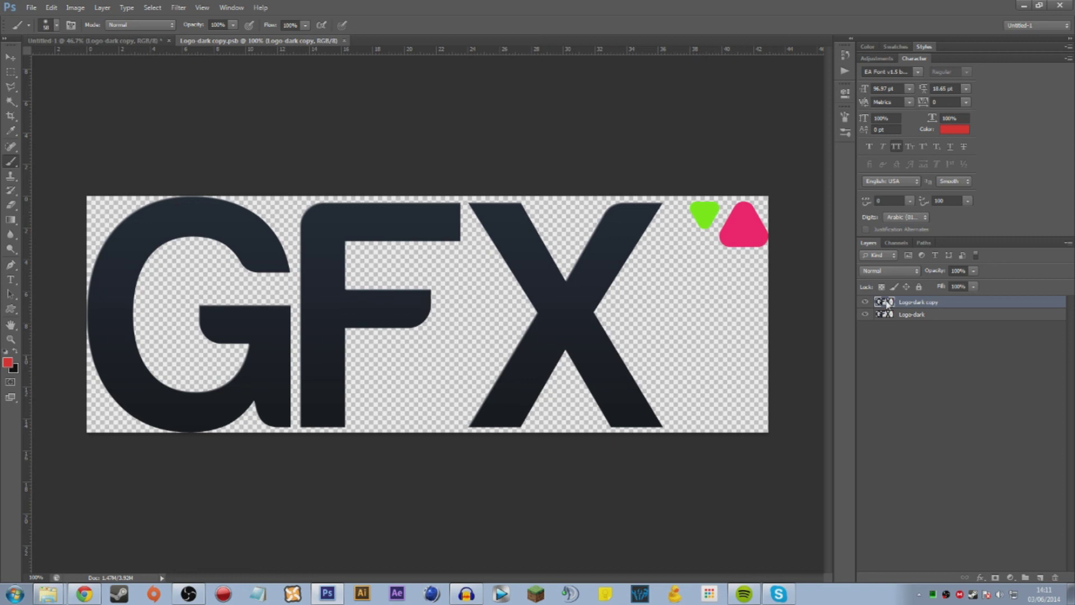
{"action": "key", "text": "Delete"}
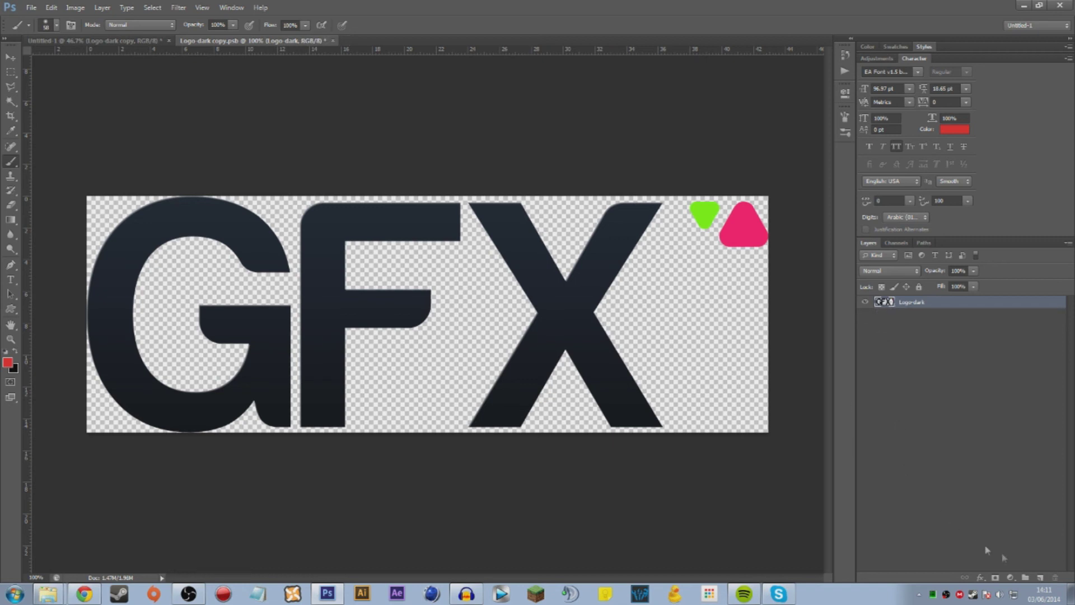
{"action": "left_click", "coordinate": [1037, 578]}
{"action": "left_click", "coordinate": [1037, 578]}
{"action": "left_click", "coordinate": [1037, 578]}
{"action": "left_click", "coordinate": [1038, 578]}
{"action": "left_click", "coordinate": [1038, 578]}
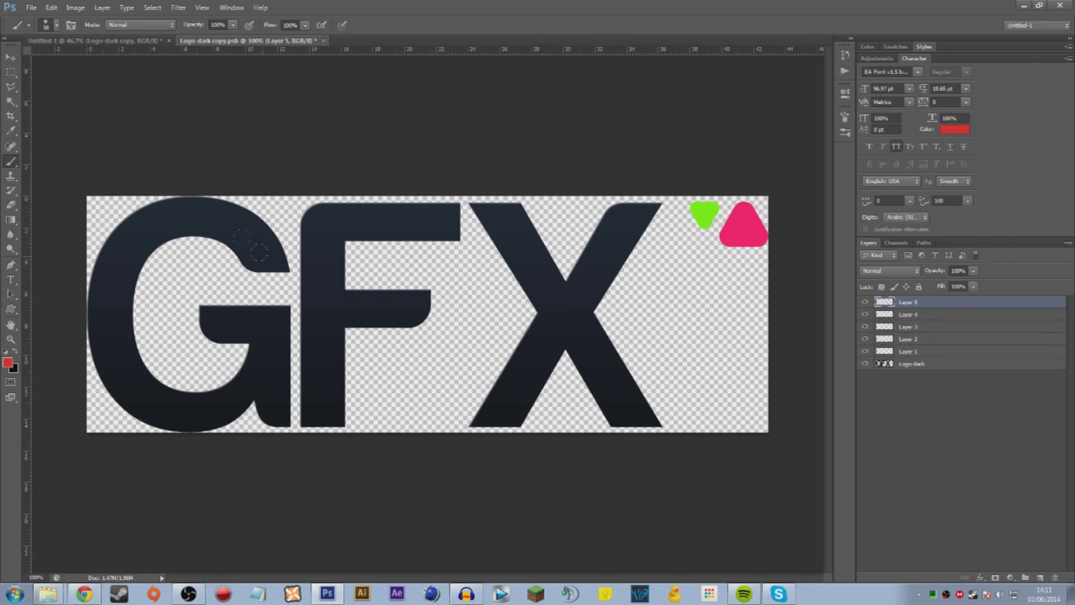
{"action": "mouse_move", "coordinate": [235, 230]}
{"action": "left_mouse_down"}
{"action": "mouse_move", "coordinate": [352, 257]}
{"action": "mouse_move", "coordinate": [520, 332]}
{"action": "left_mouse_up"}
Step: Add a cyan stroke beside the X on a new layer and save the smart object
{"action": "left_click", "coordinate": [1040, 577]}
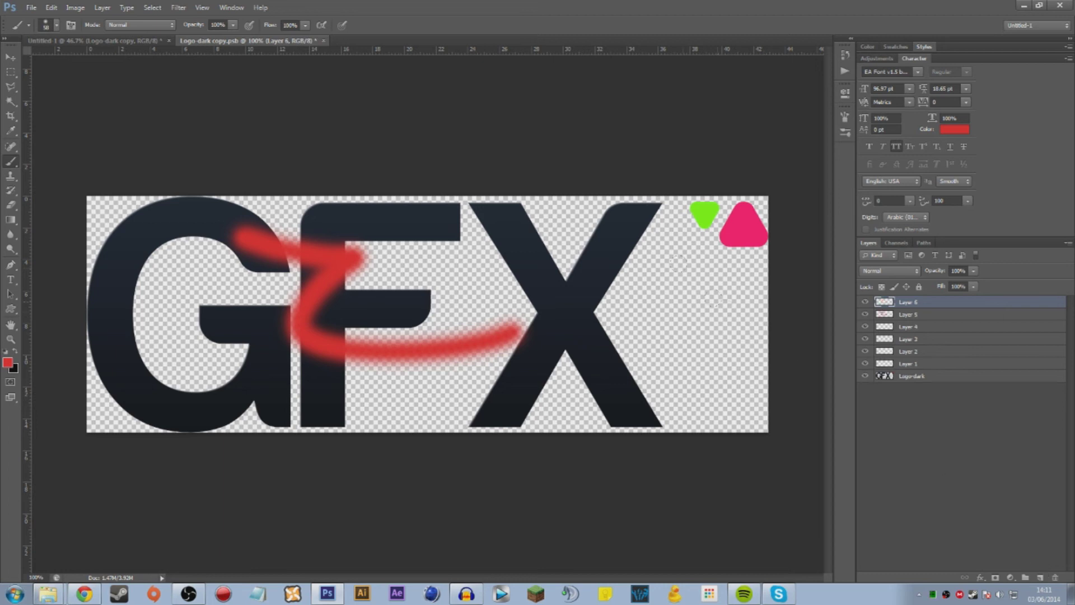
{"action": "mouse_move", "coordinate": [679, 258]}
{"action": "left_mouse_down"}
{"action": "mouse_move", "coordinate": [628, 324]}
{"action": "mouse_move", "coordinate": [580, 309]}
{"action": "left_mouse_up"}
{"action": "key", "text": "ctrl+i"}
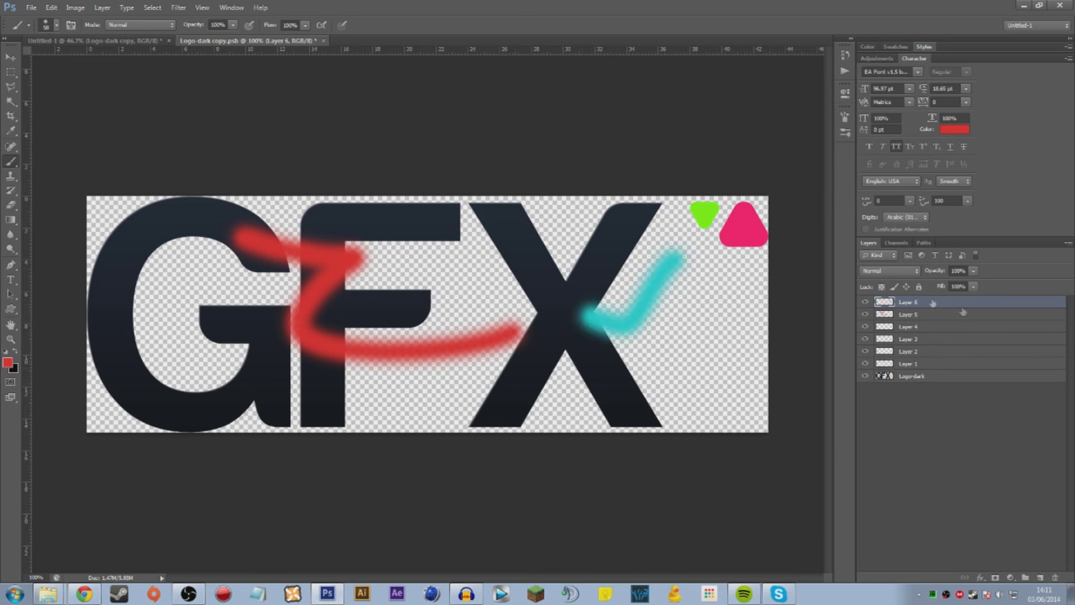
{"action": "key", "text": "ctrl+s"}
{"action": "left_click", "coordinate": [114, 40]}
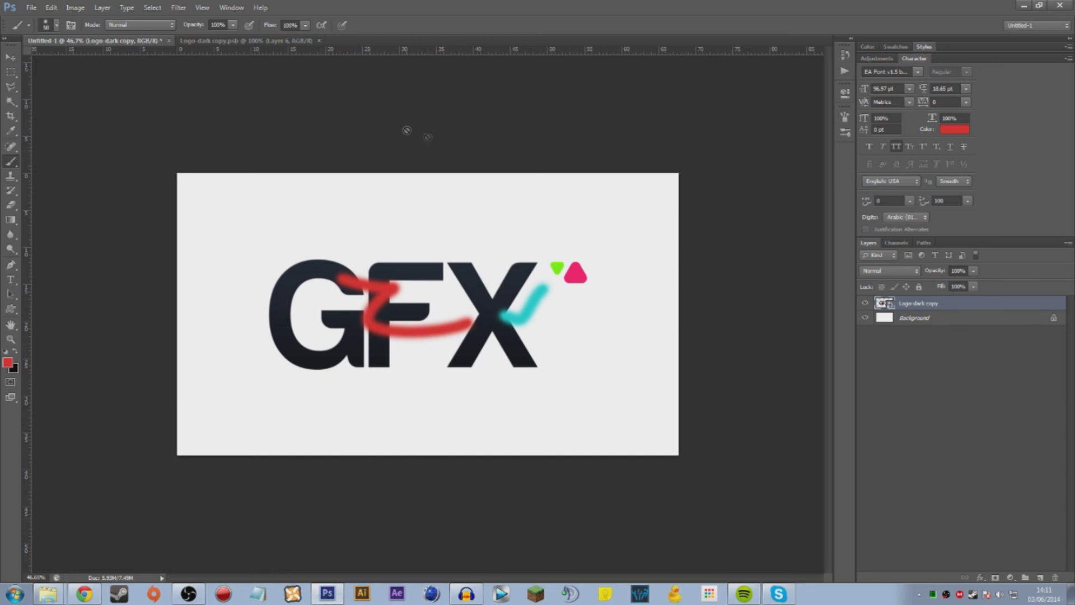
{"action": "double_click", "coordinate": [882, 305]}
{"action": "left_click", "coordinate": [865, 303]}
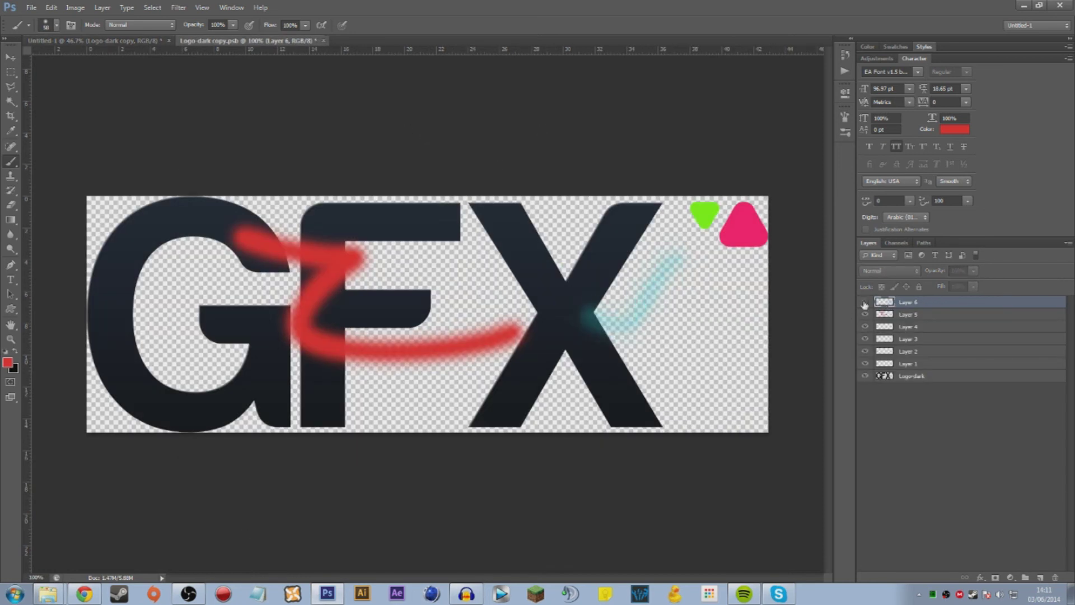
{"action": "left_click", "coordinate": [865, 303]}
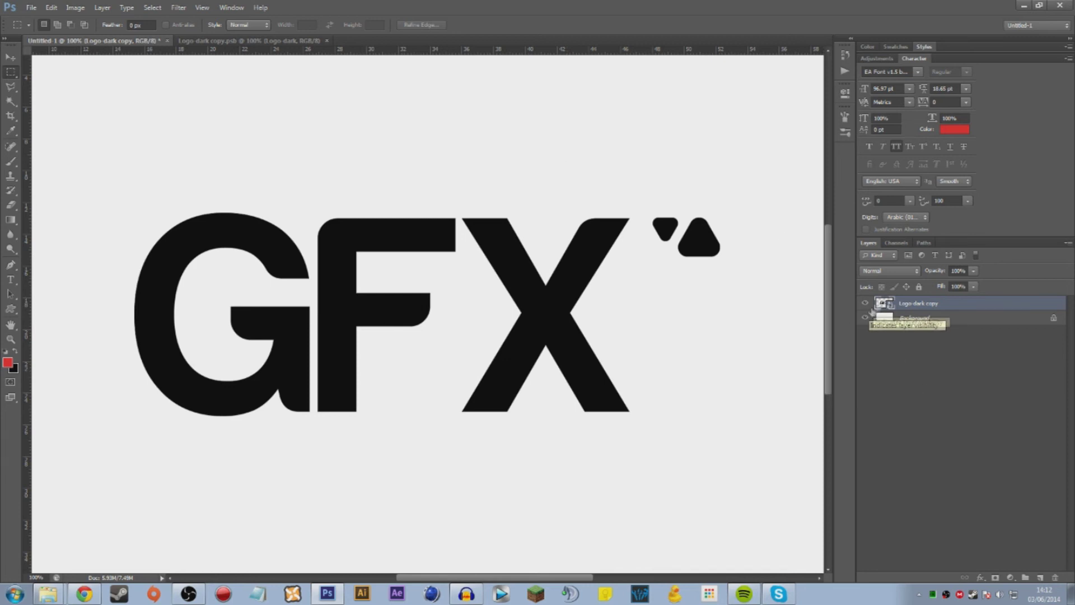
Step: Give the Logo-dark layer a red (R 255) Stroke layer style and save the .psb
{"action": "key", "text": "ctrl+Tab"}
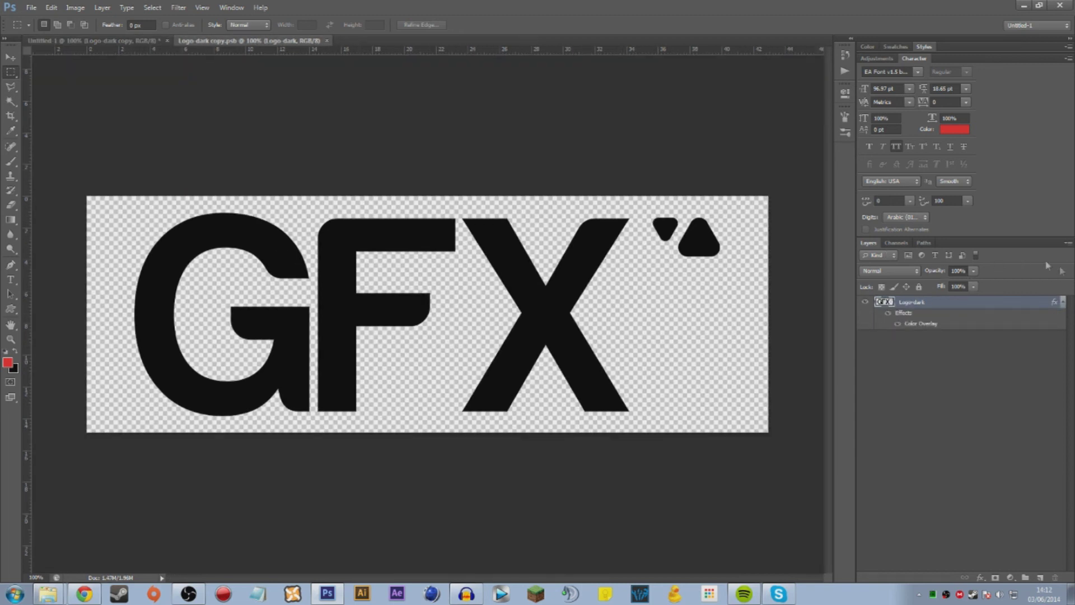
{"action": "double_click", "coordinate": [1055, 305]}
{"action": "left_click", "coordinate": [701, 110]}
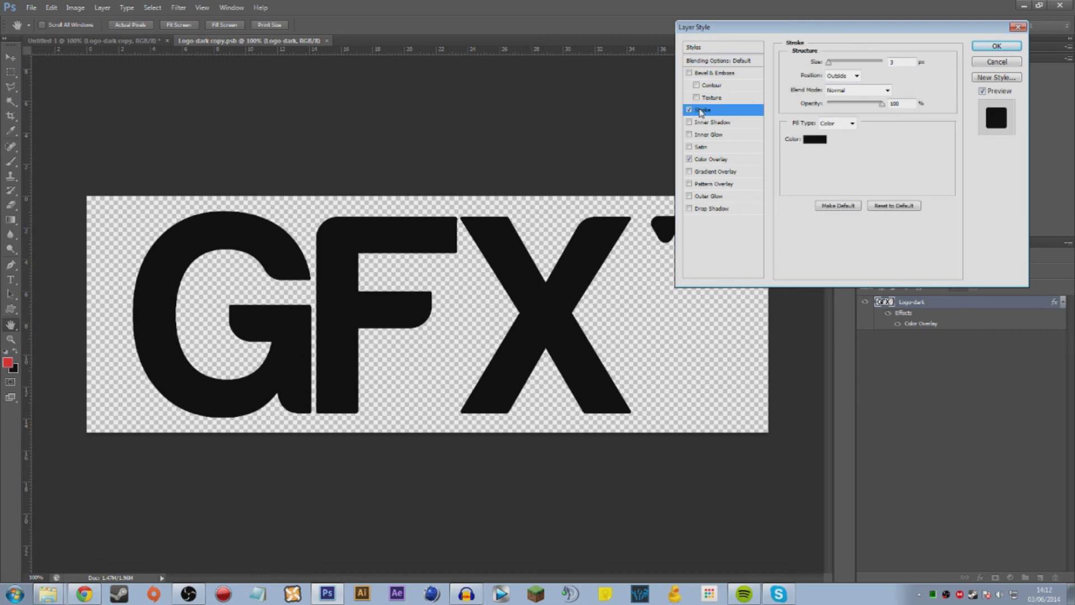
{"action": "left_click", "coordinate": [817, 140]}
{"action": "left_click", "coordinate": [812, 320]}
{"action": "type", "text": "255"}
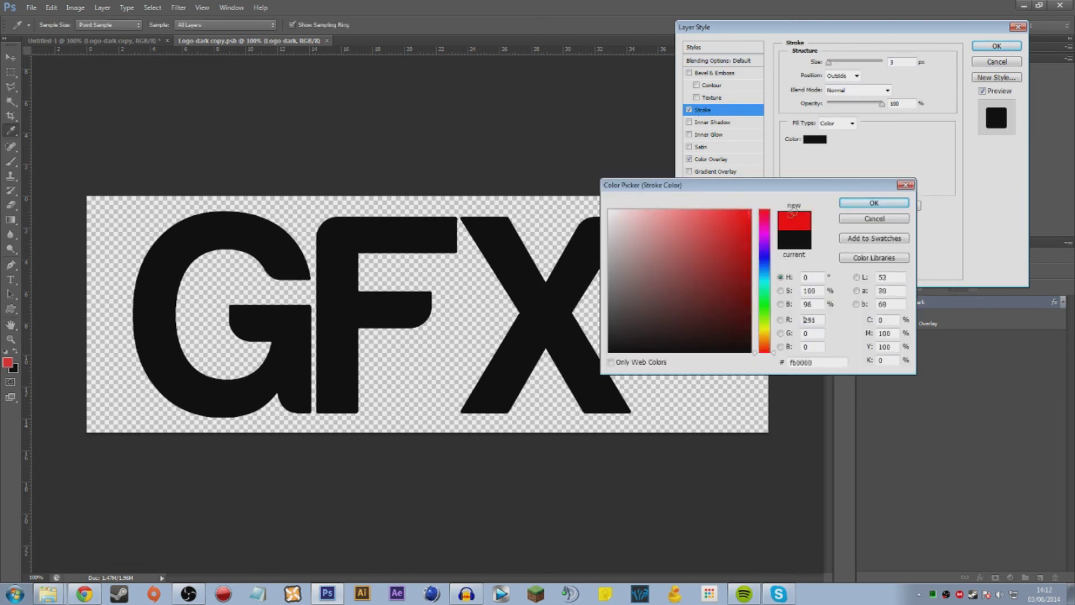
{"action": "left_click", "coordinate": [879, 201]}
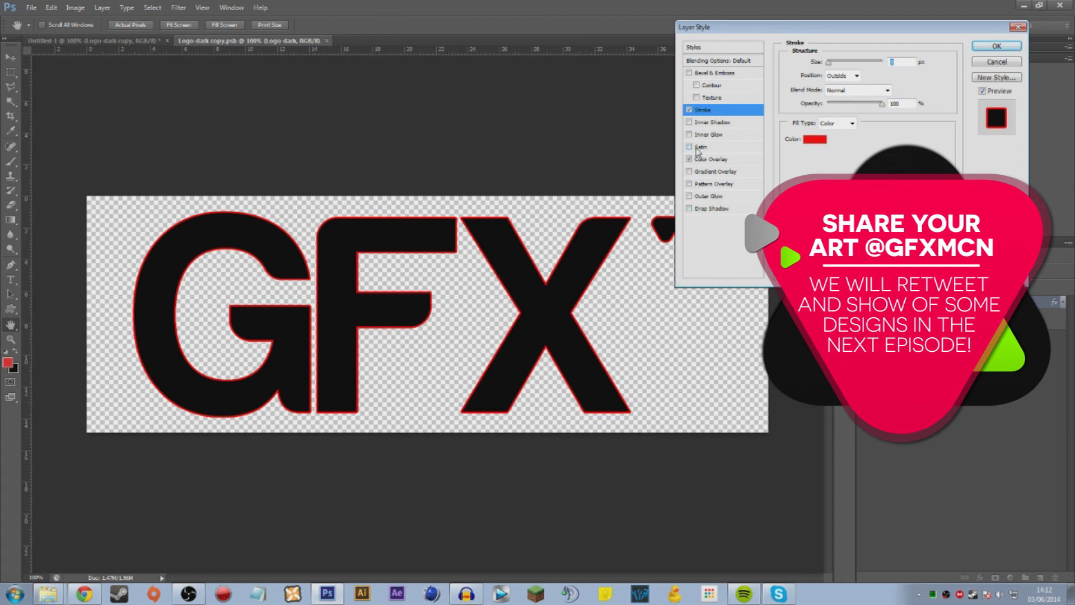
{"action": "left_click", "coordinate": [1000, 47]}
{"action": "key", "text": "ctrl+s"}
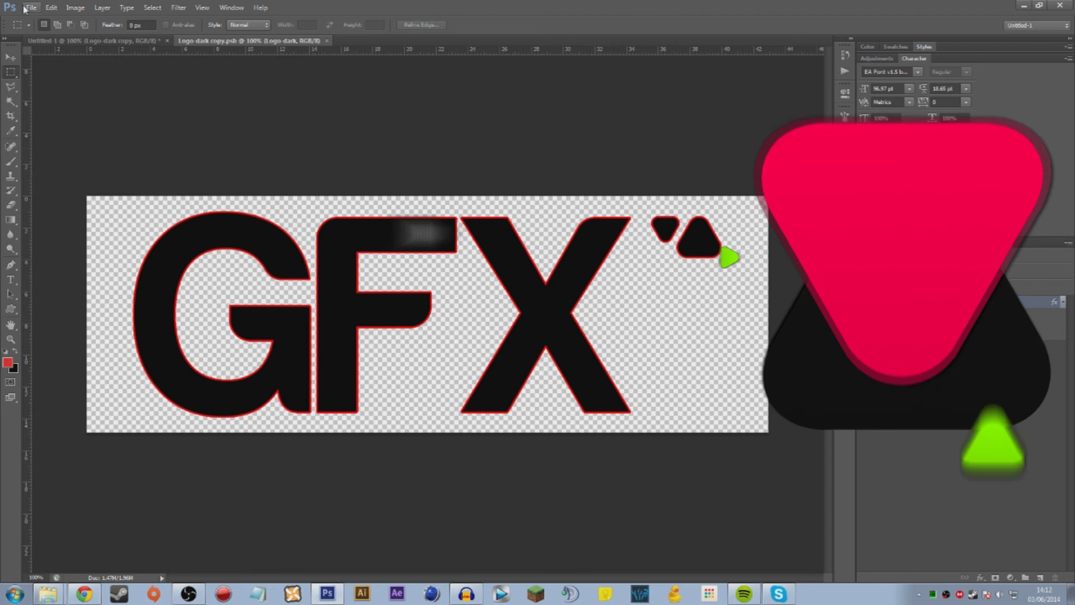
Step: In Untitled-1, add a bright green #42ff00 Stroke layer style to the Logo-dark copy smart object
{"action": "left_click", "coordinate": [83, 43]}
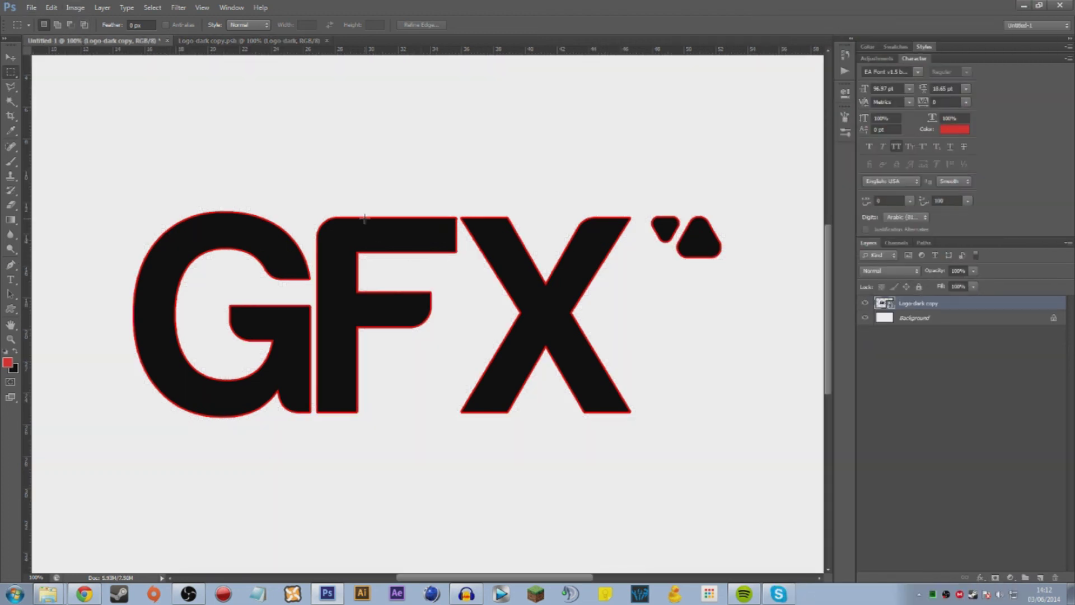
{"action": "double_click", "coordinate": [1056, 306]}
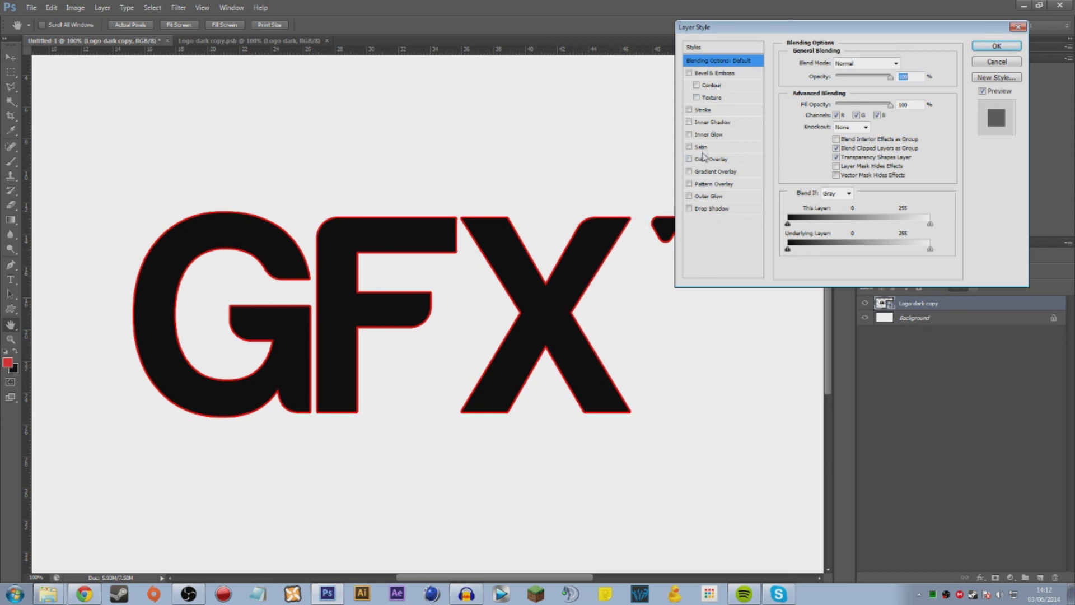
{"action": "left_click", "coordinate": [707, 110]}
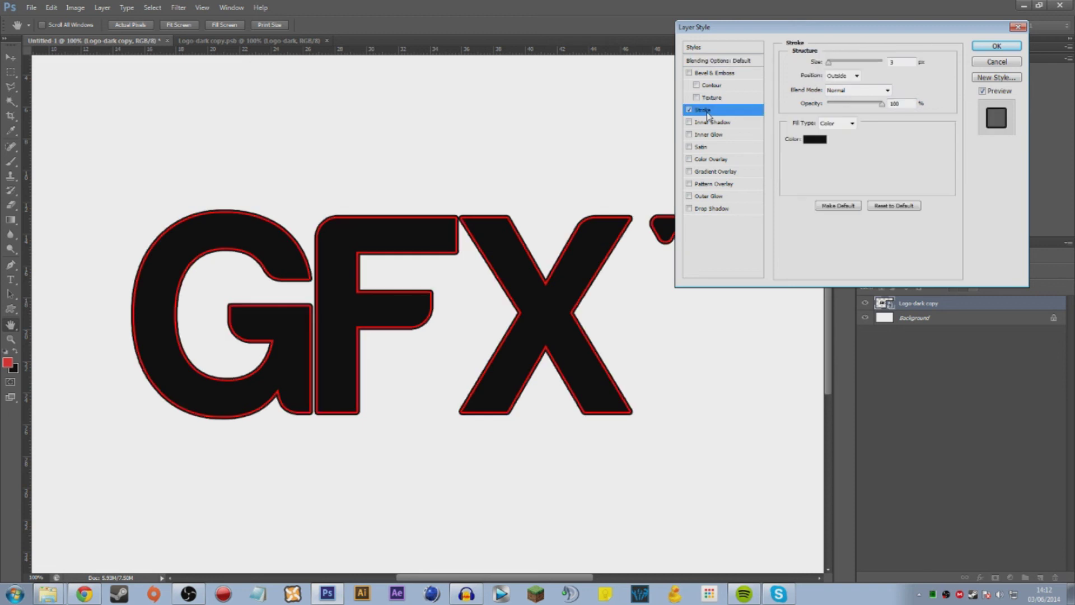
{"action": "left_click", "coordinate": [808, 140]}
{"action": "left_click", "coordinate": [764, 311]}
{"action": "left_click", "coordinate": [749, 211]}
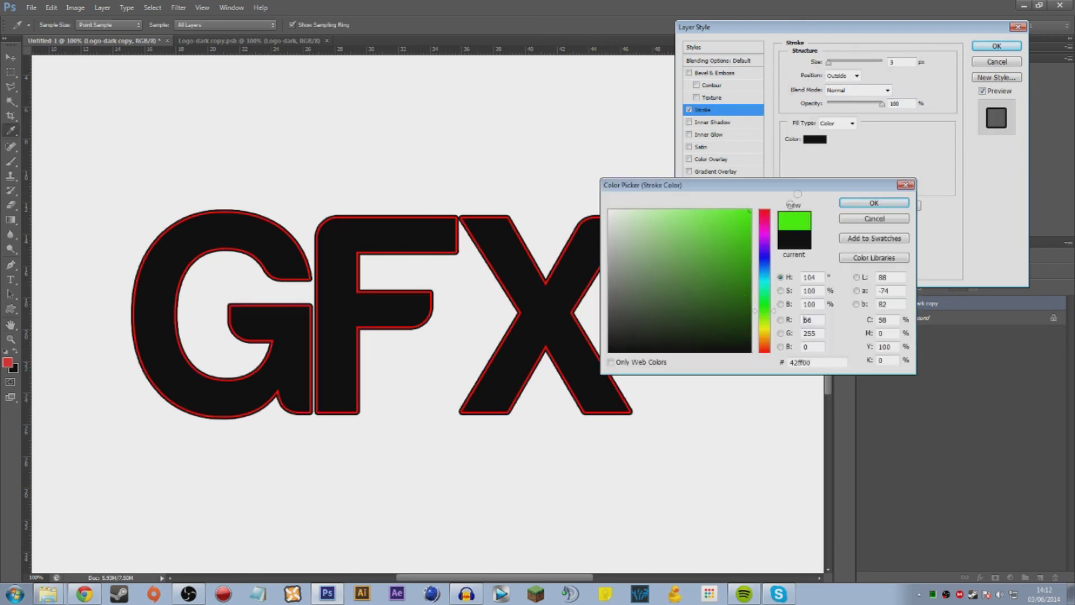
{"action": "left_click", "coordinate": [875, 203]}
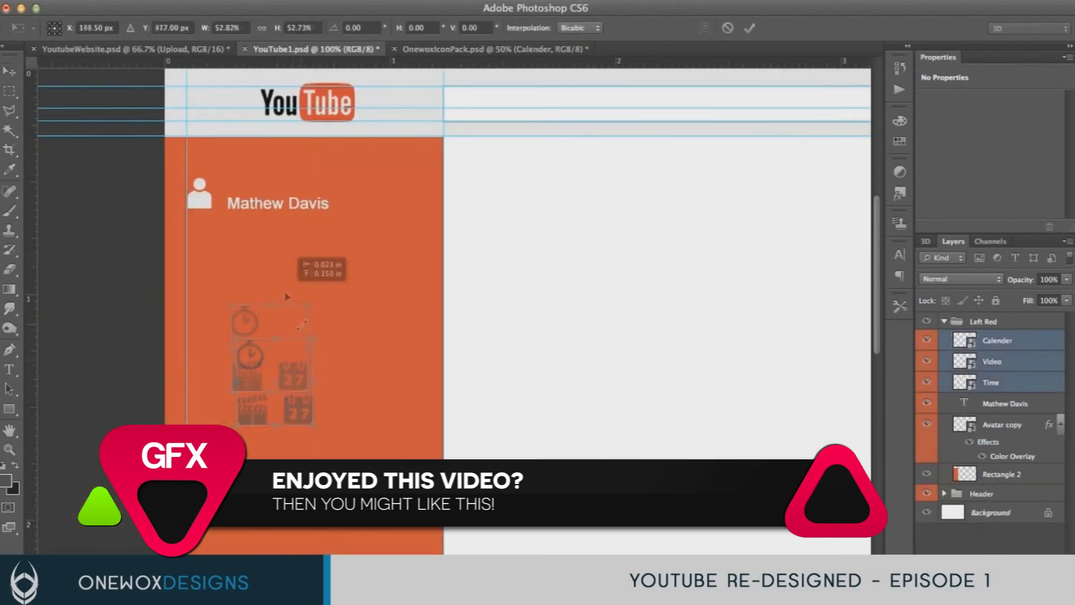
{"action": "left_click_drag", "start_coordinate": [233, 361], "coordinate": [199, 329]}
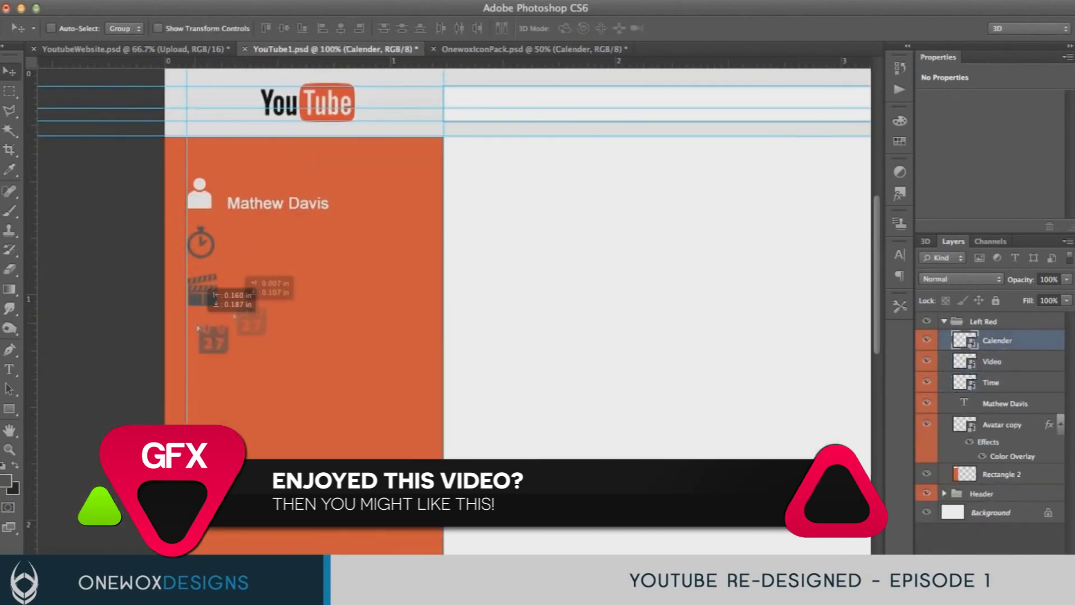